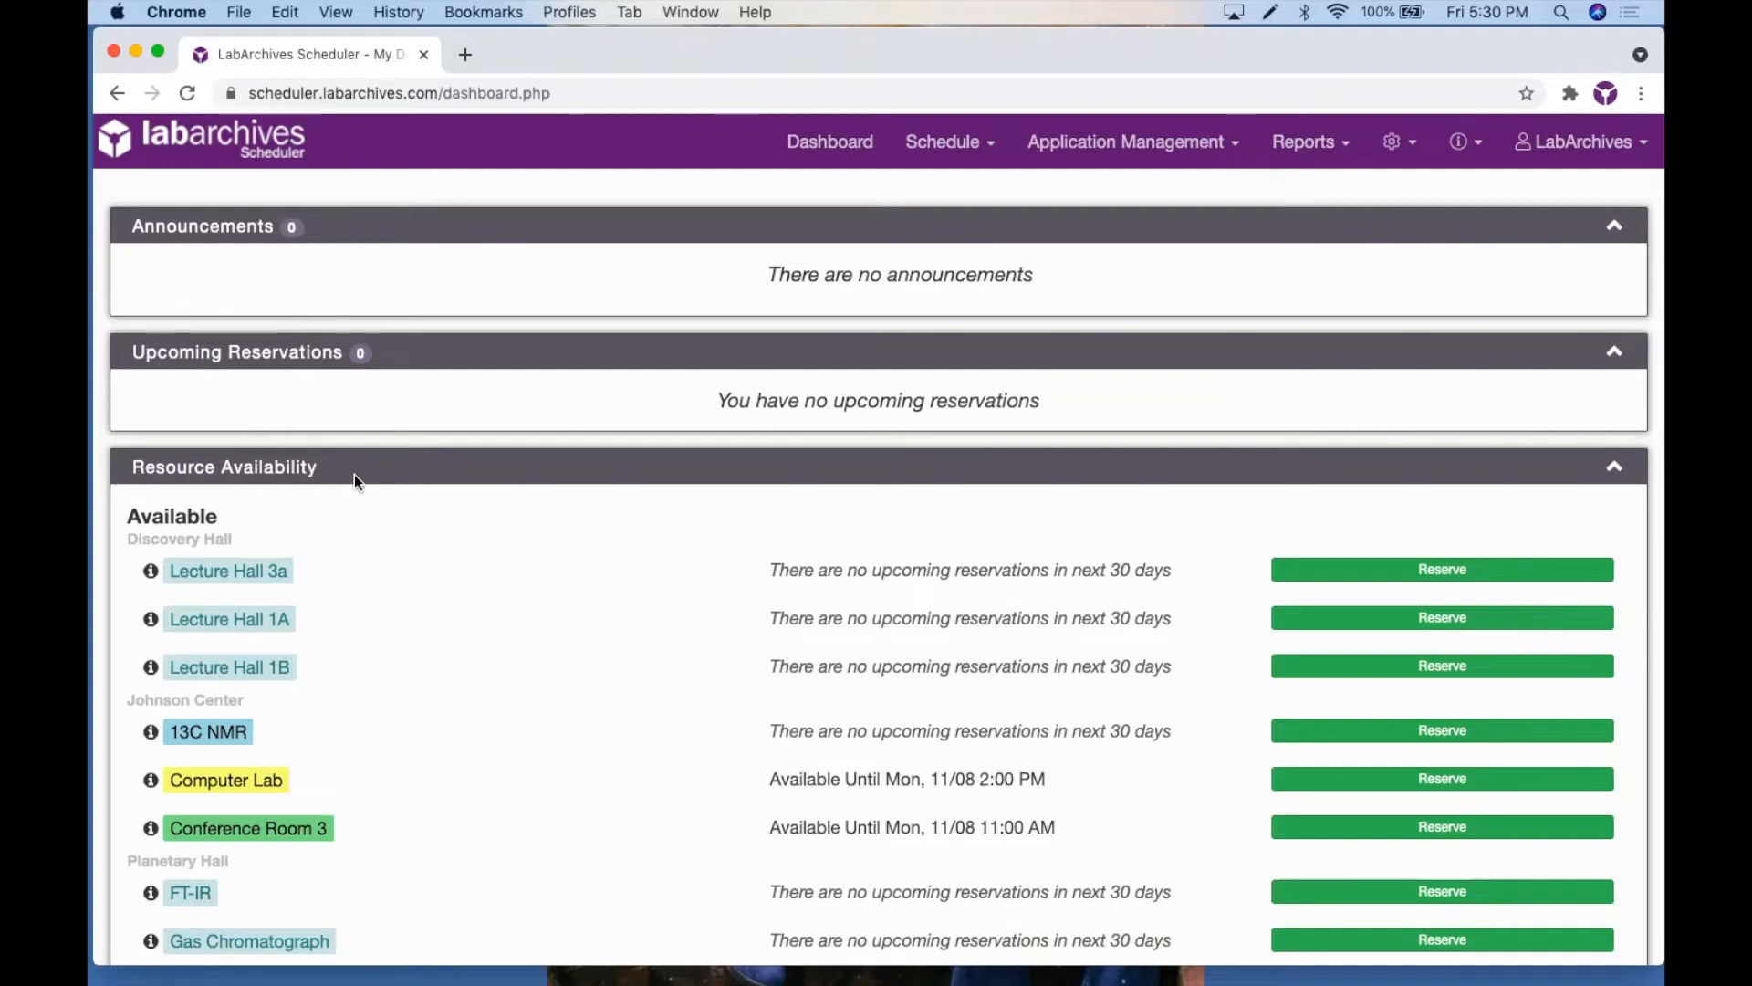
# Step: Start a new reservation for the 13C NMR in Johnson Center from the resource availability list
pyautogui.scroll(-2, 407, 575)
pyautogui.scroll(-3, 407, 575)
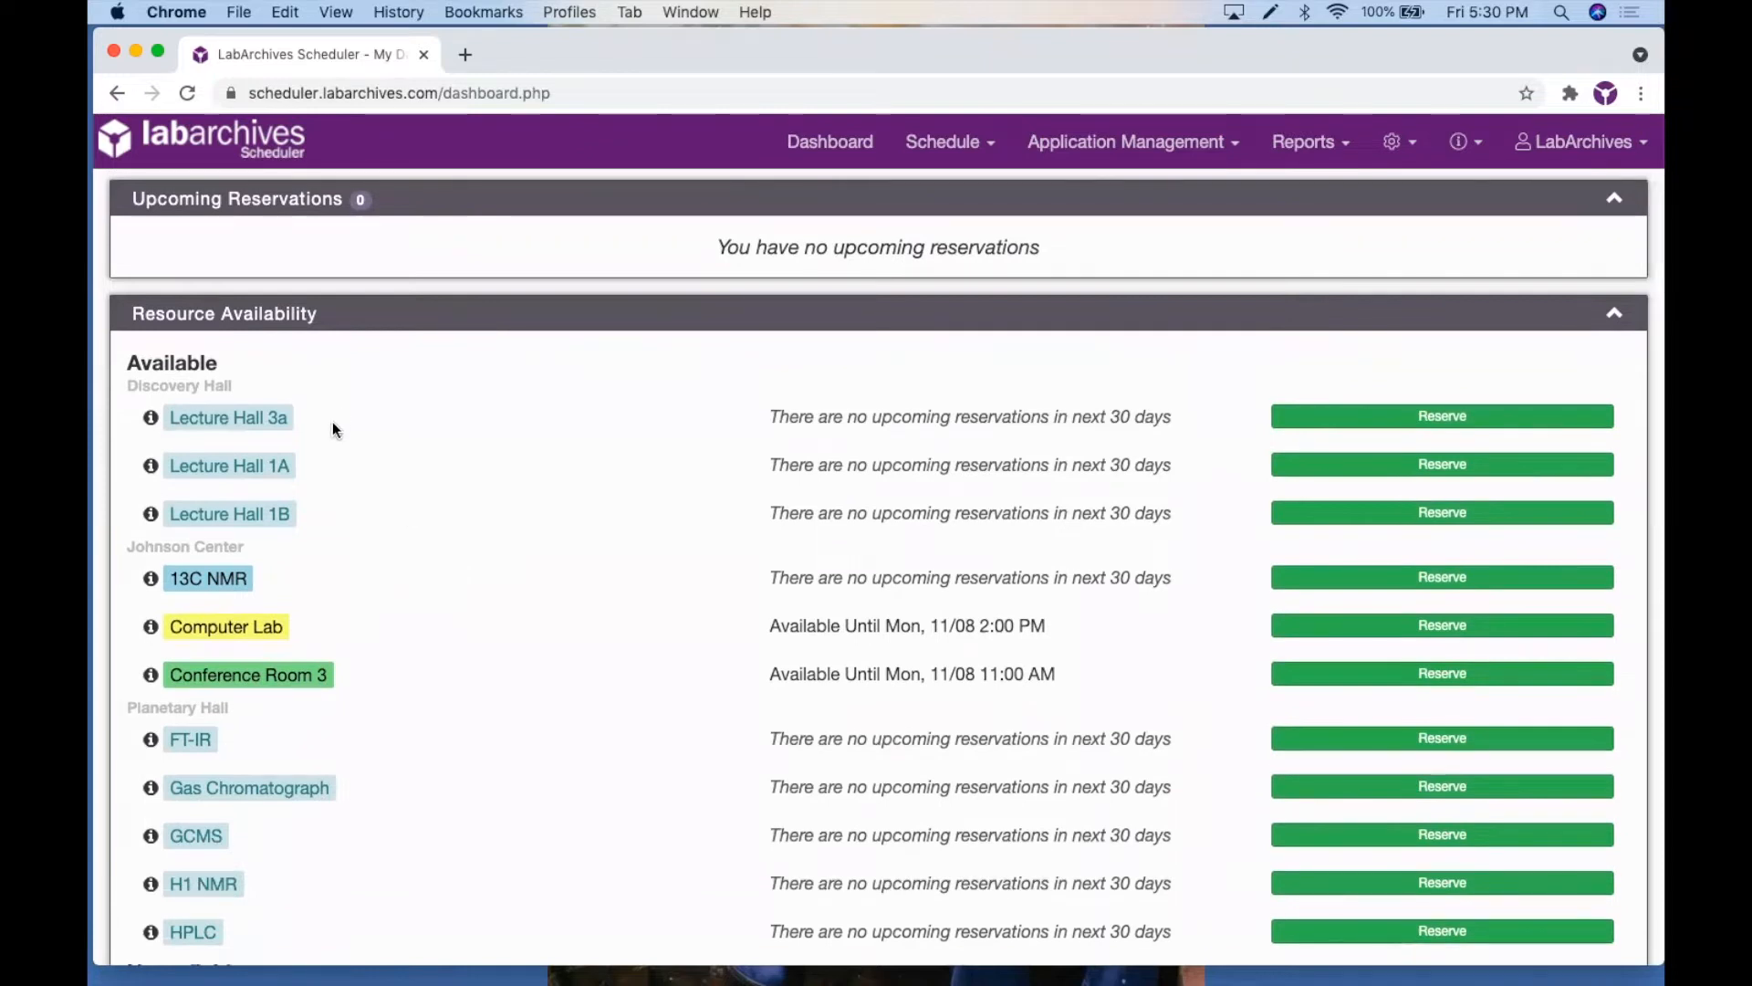
pyautogui.scroll(-2, 454, 609)
pyautogui.scroll(-1, 456, 616)
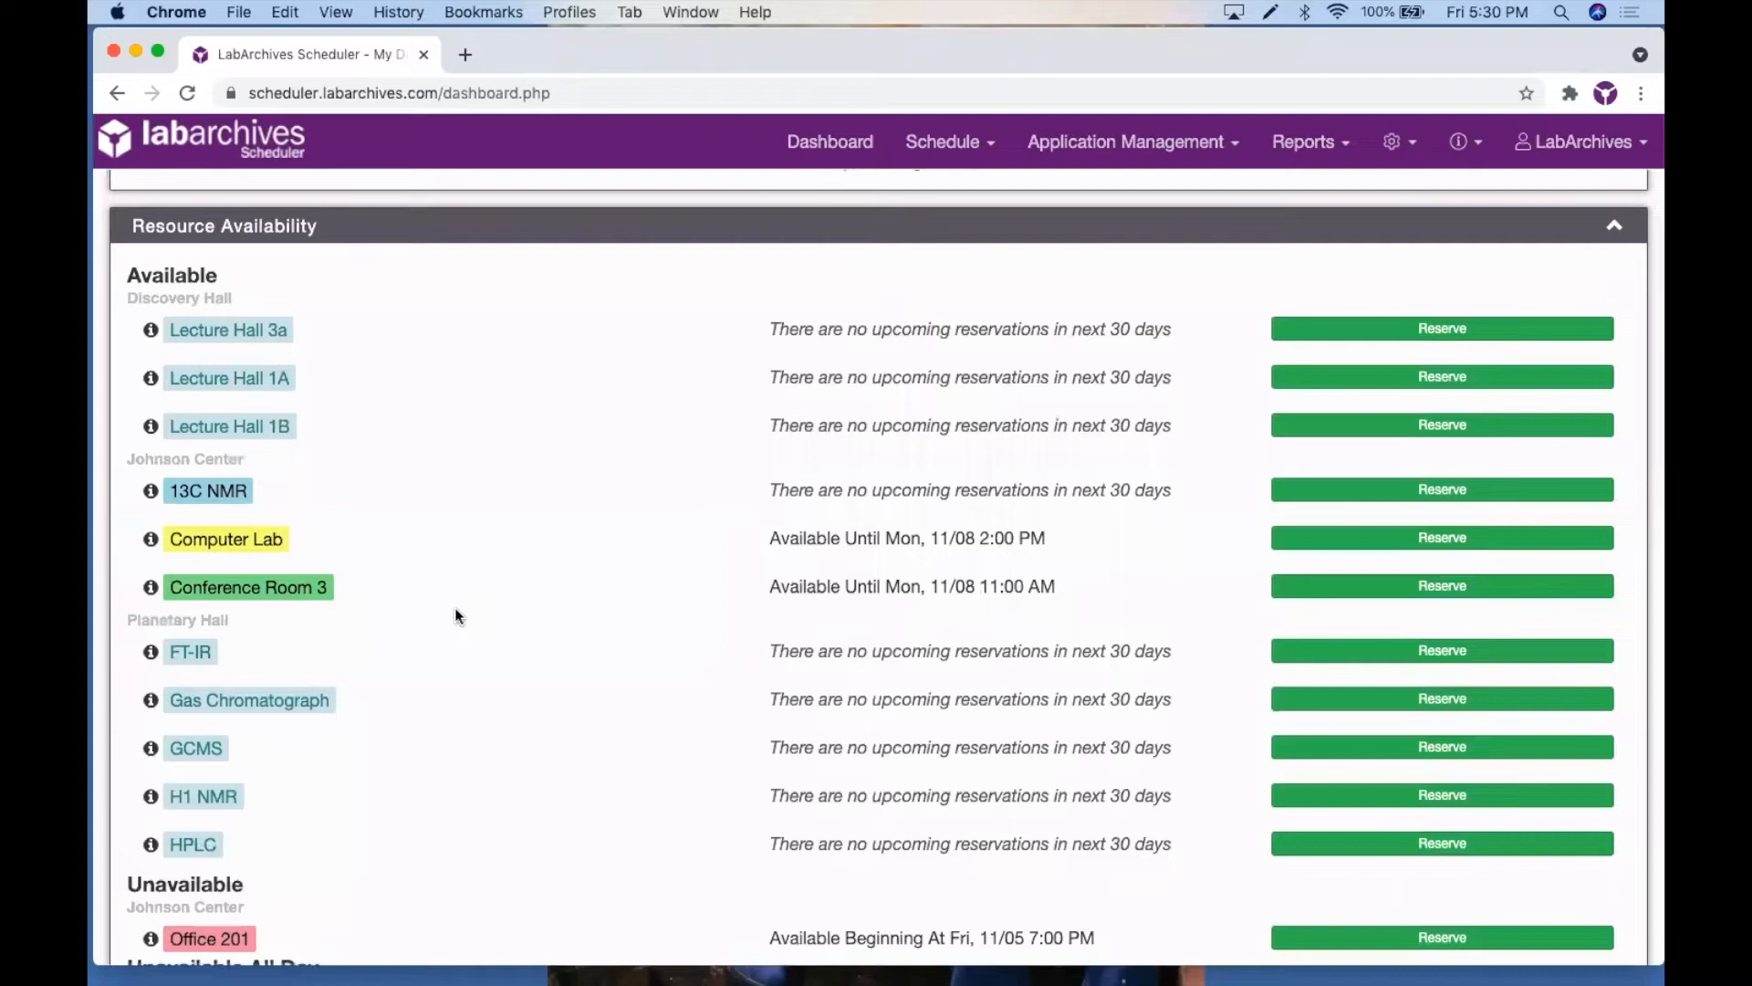
pyautogui.scroll(-3, 454, 615)
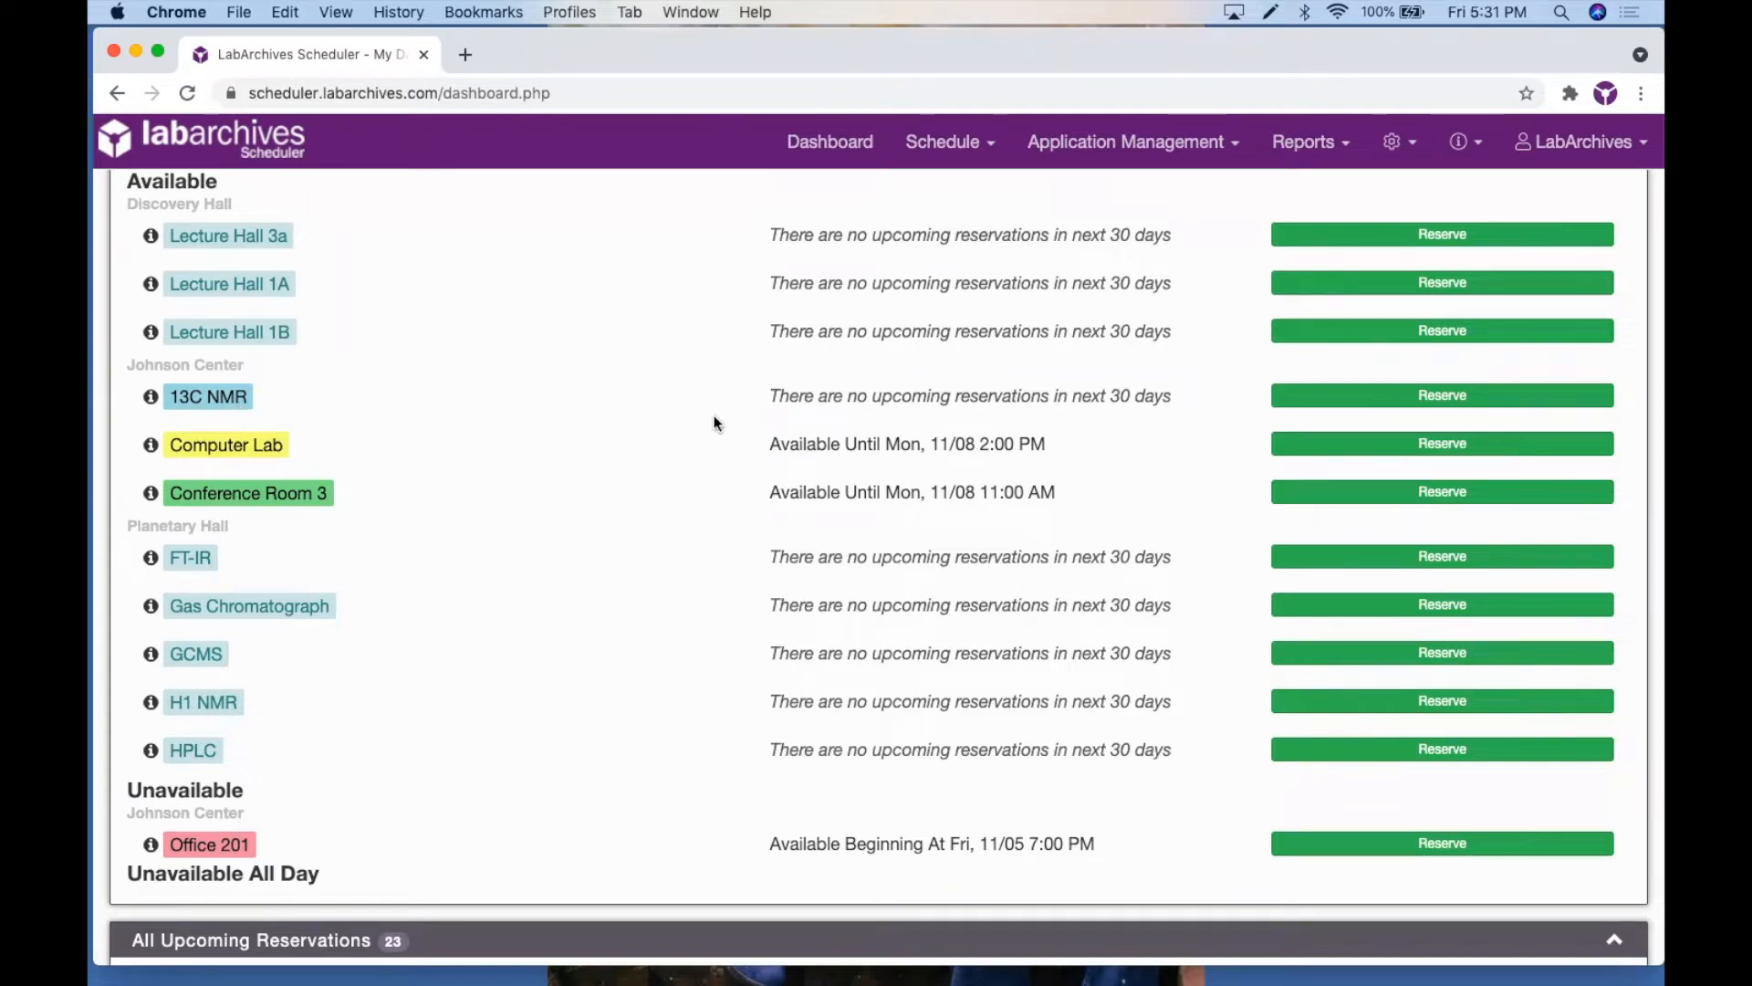
pyautogui.click(1372, 394)
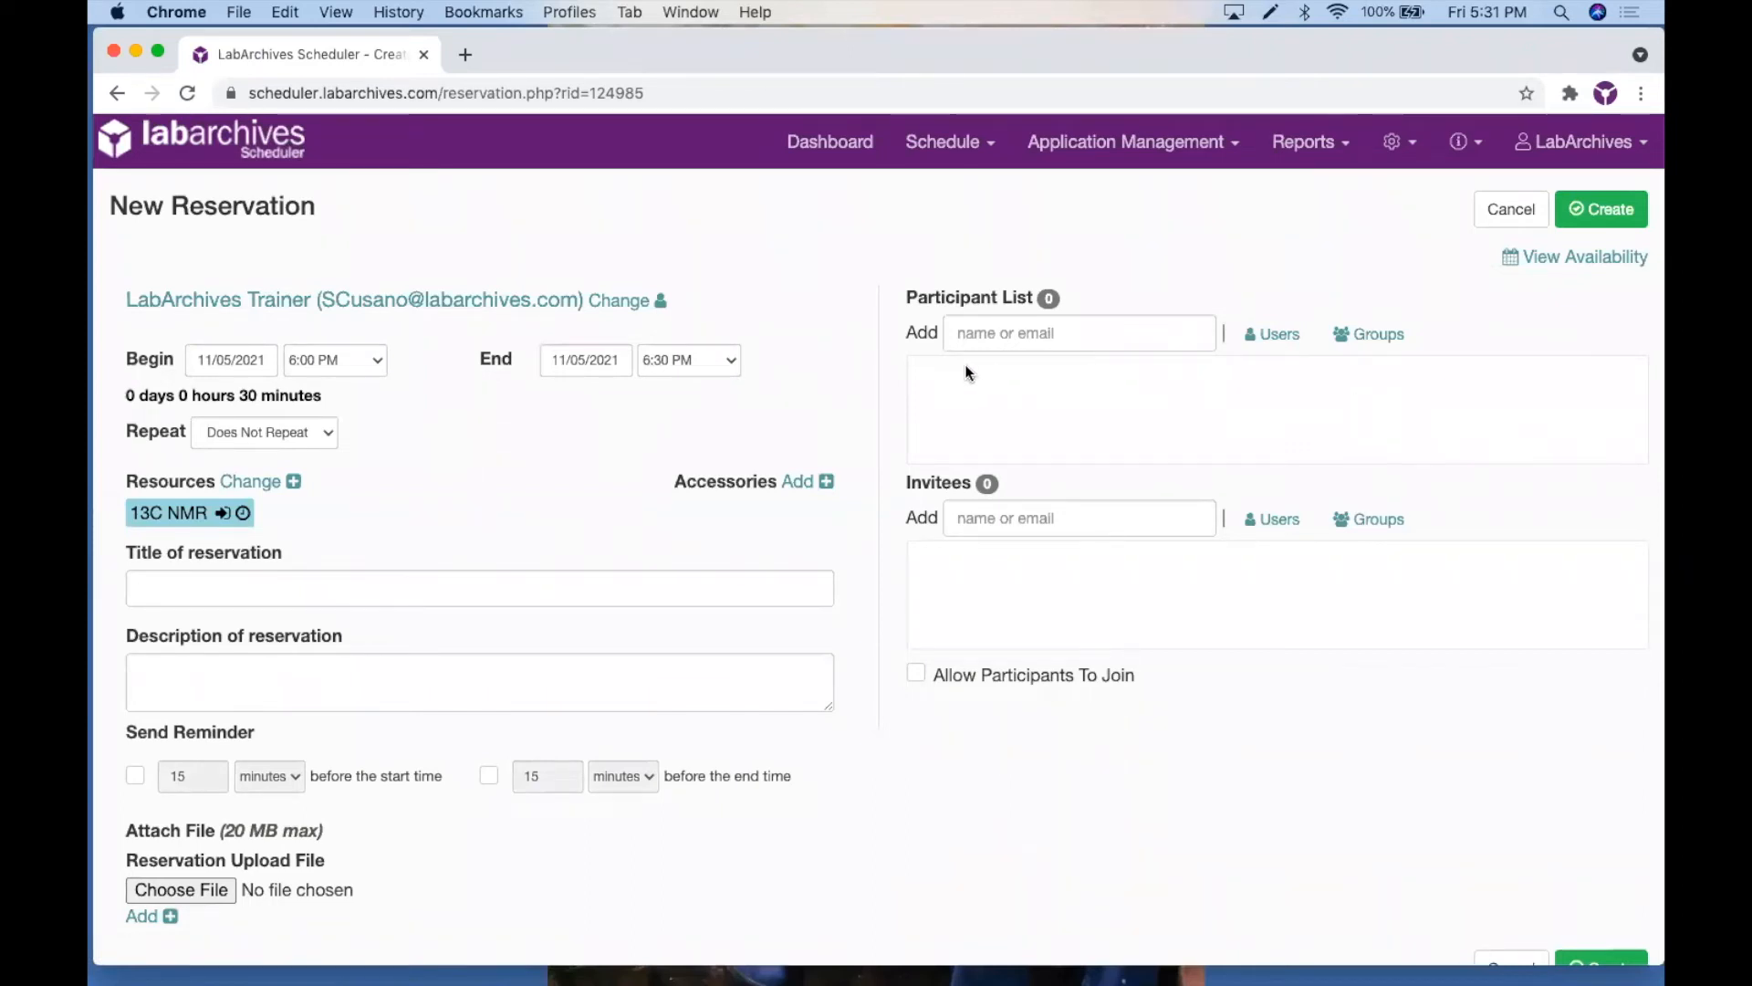
# Step: Check the start time options and set the reservation's end time to 7:00 PM
pyautogui.click(360, 357)
pyautogui.click(345, 360)
pyautogui.click(685, 359)
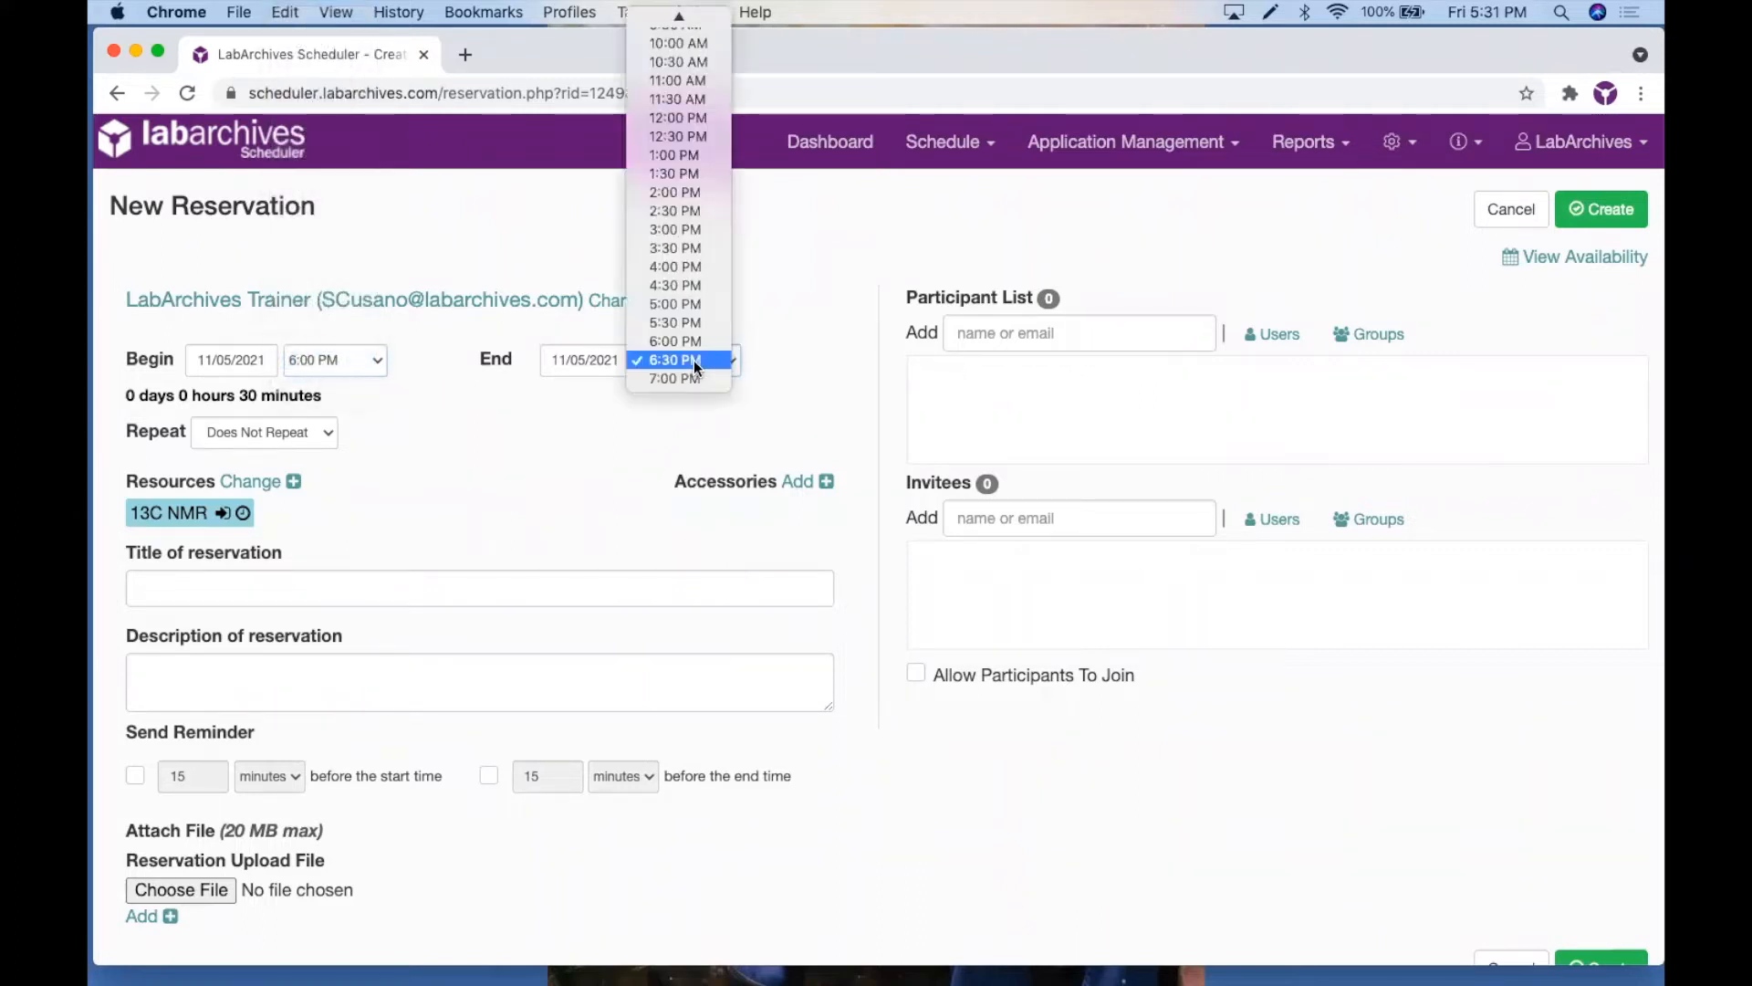
pyautogui.click(684, 377)
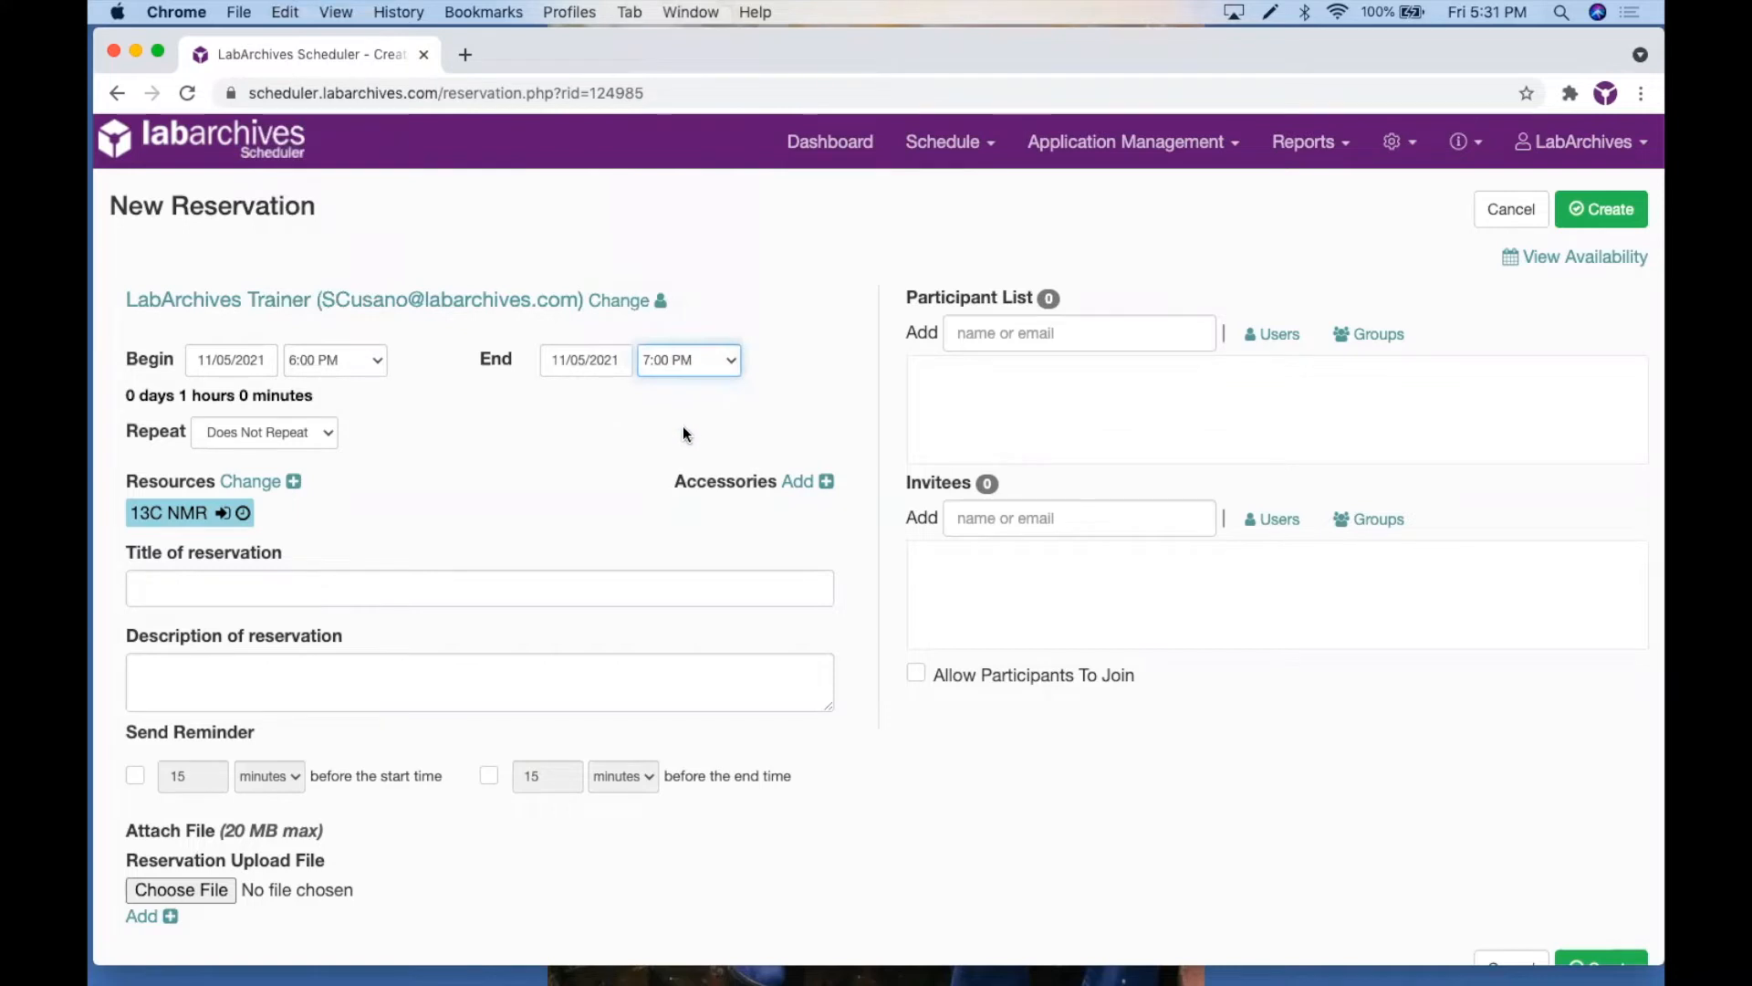
# Step: Make the reservation repeat weekly until 11/26/2021
pyautogui.scroll(-1, 685, 433)
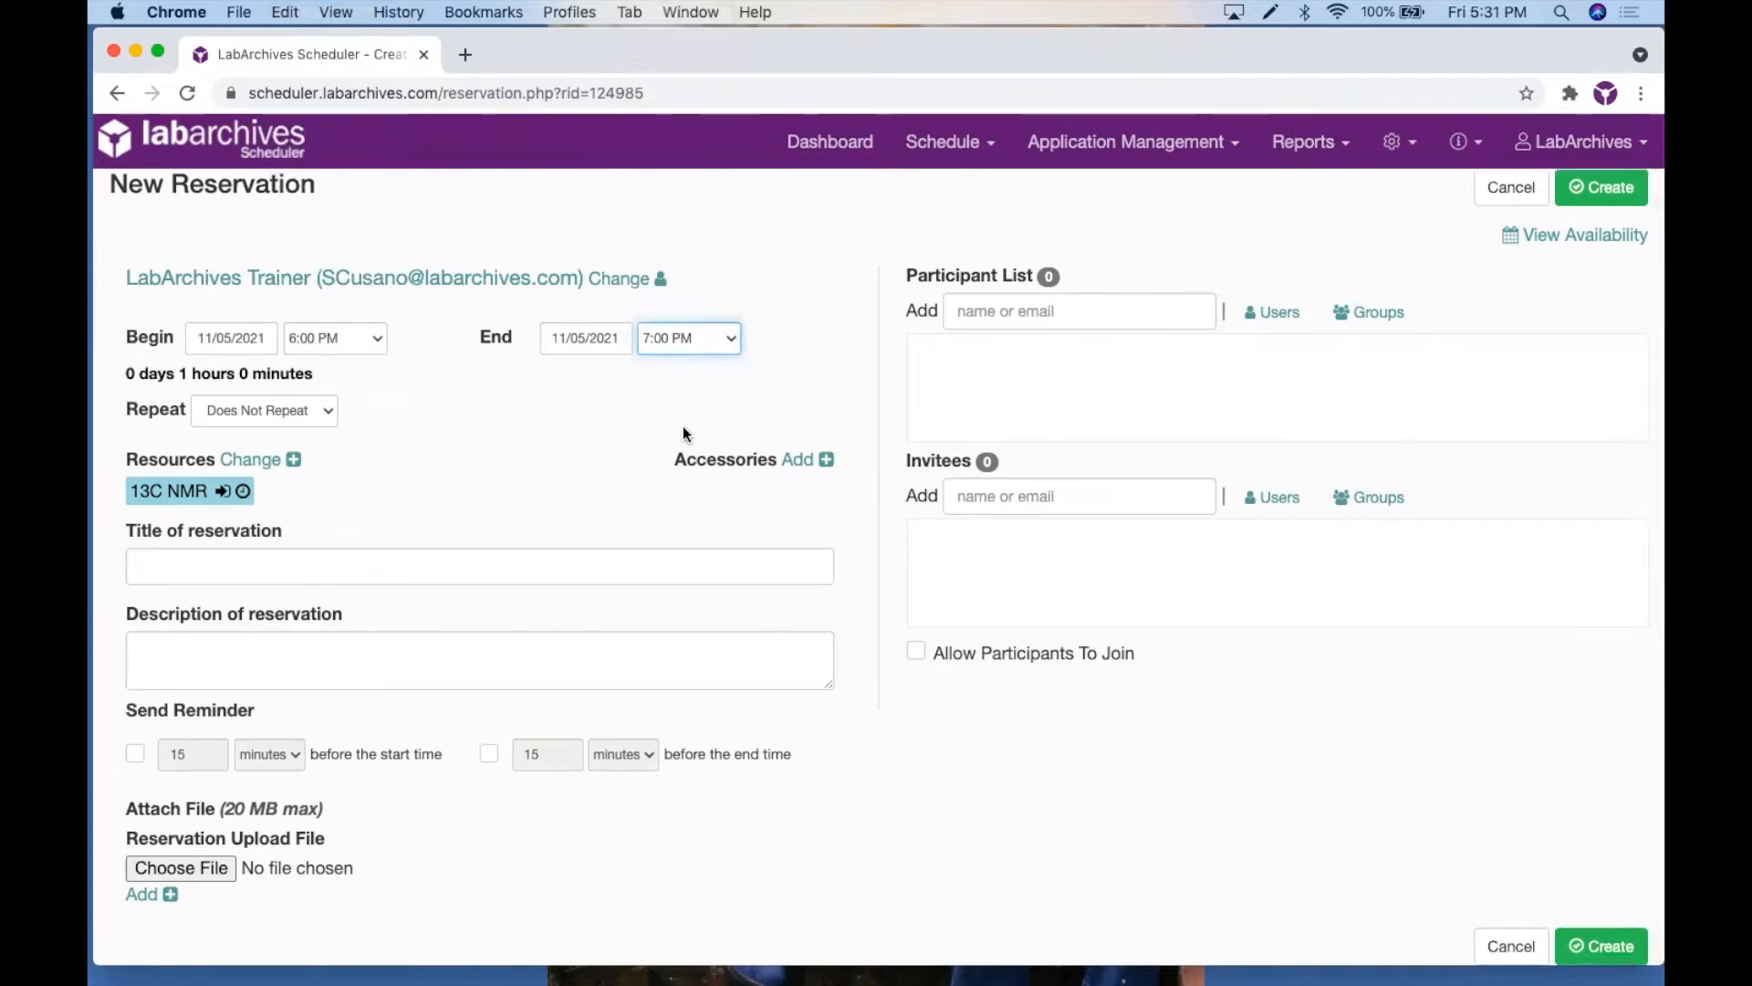
pyautogui.click(299, 412)
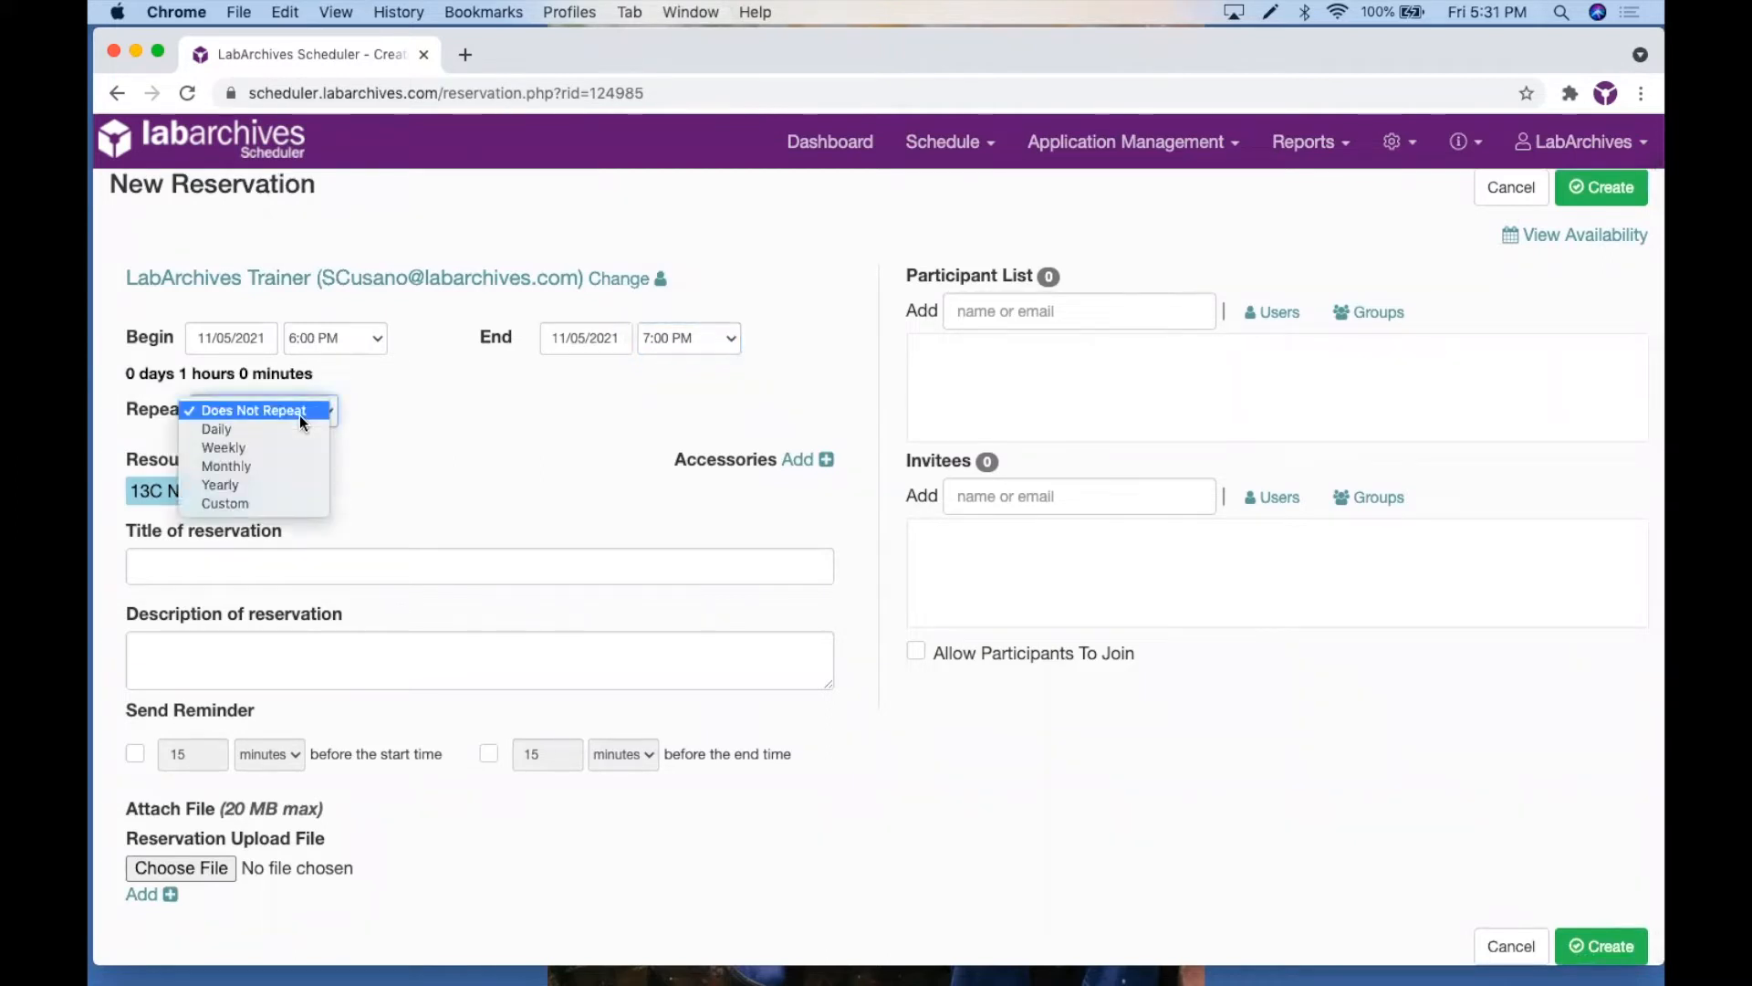
pyautogui.click(293, 448)
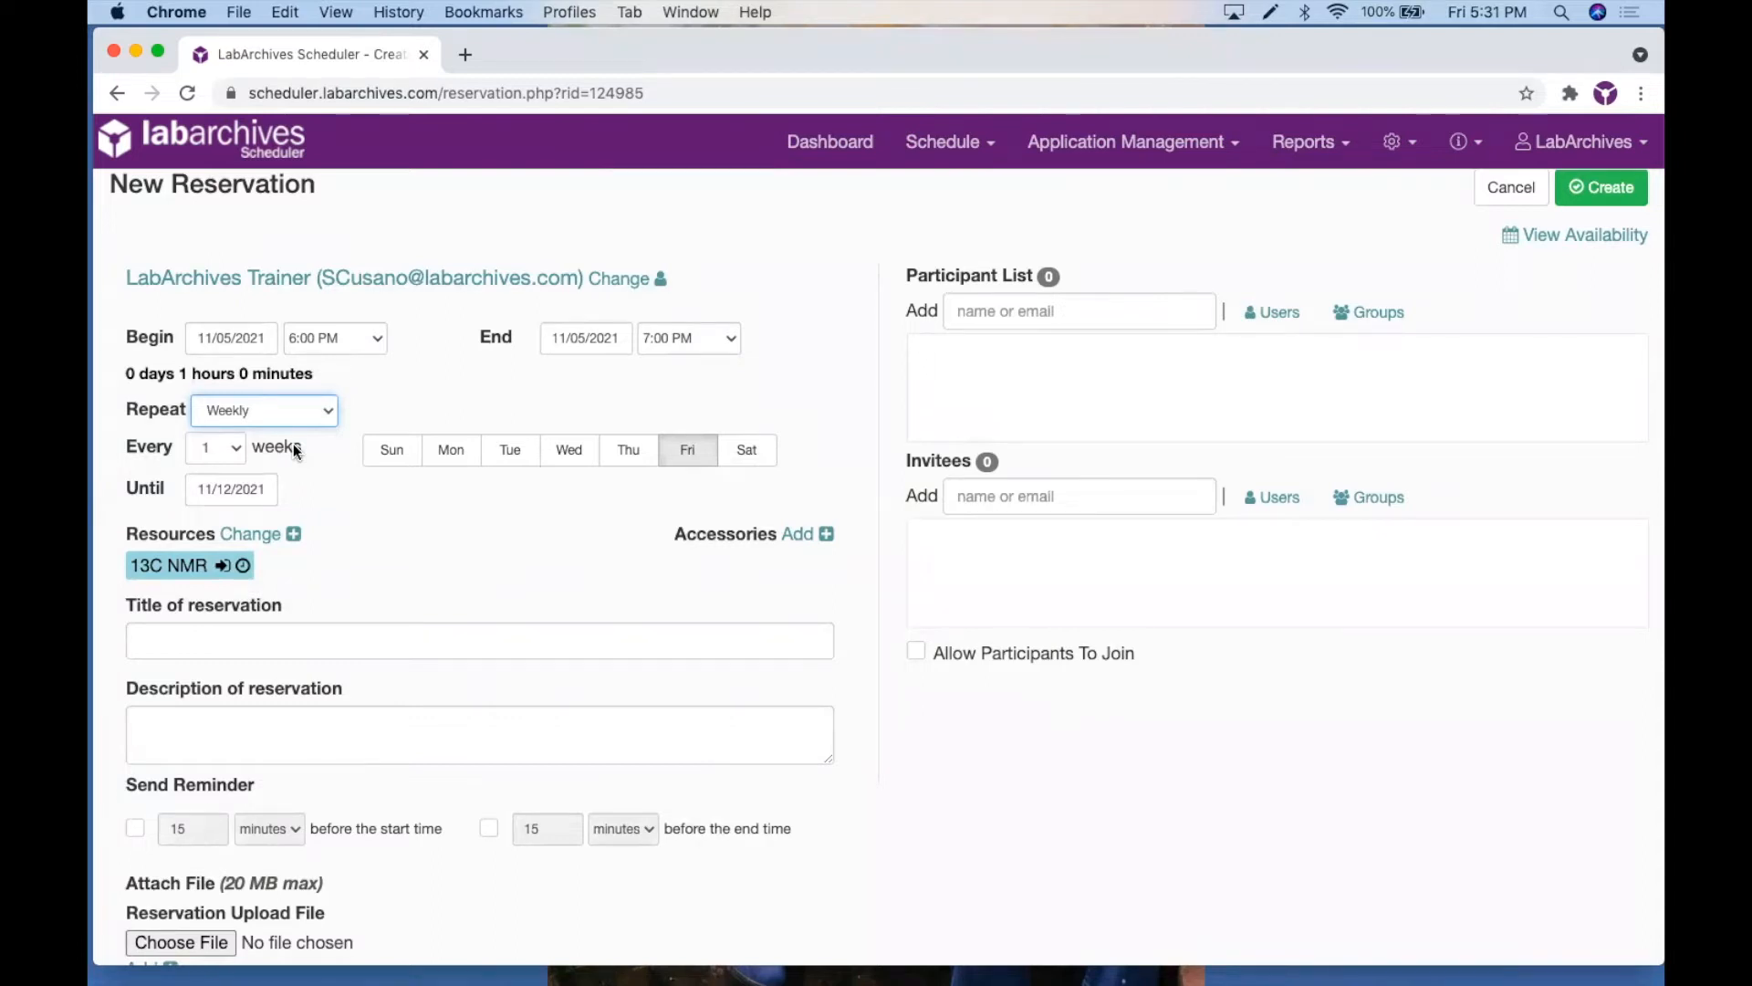
pyautogui.click(251, 491)
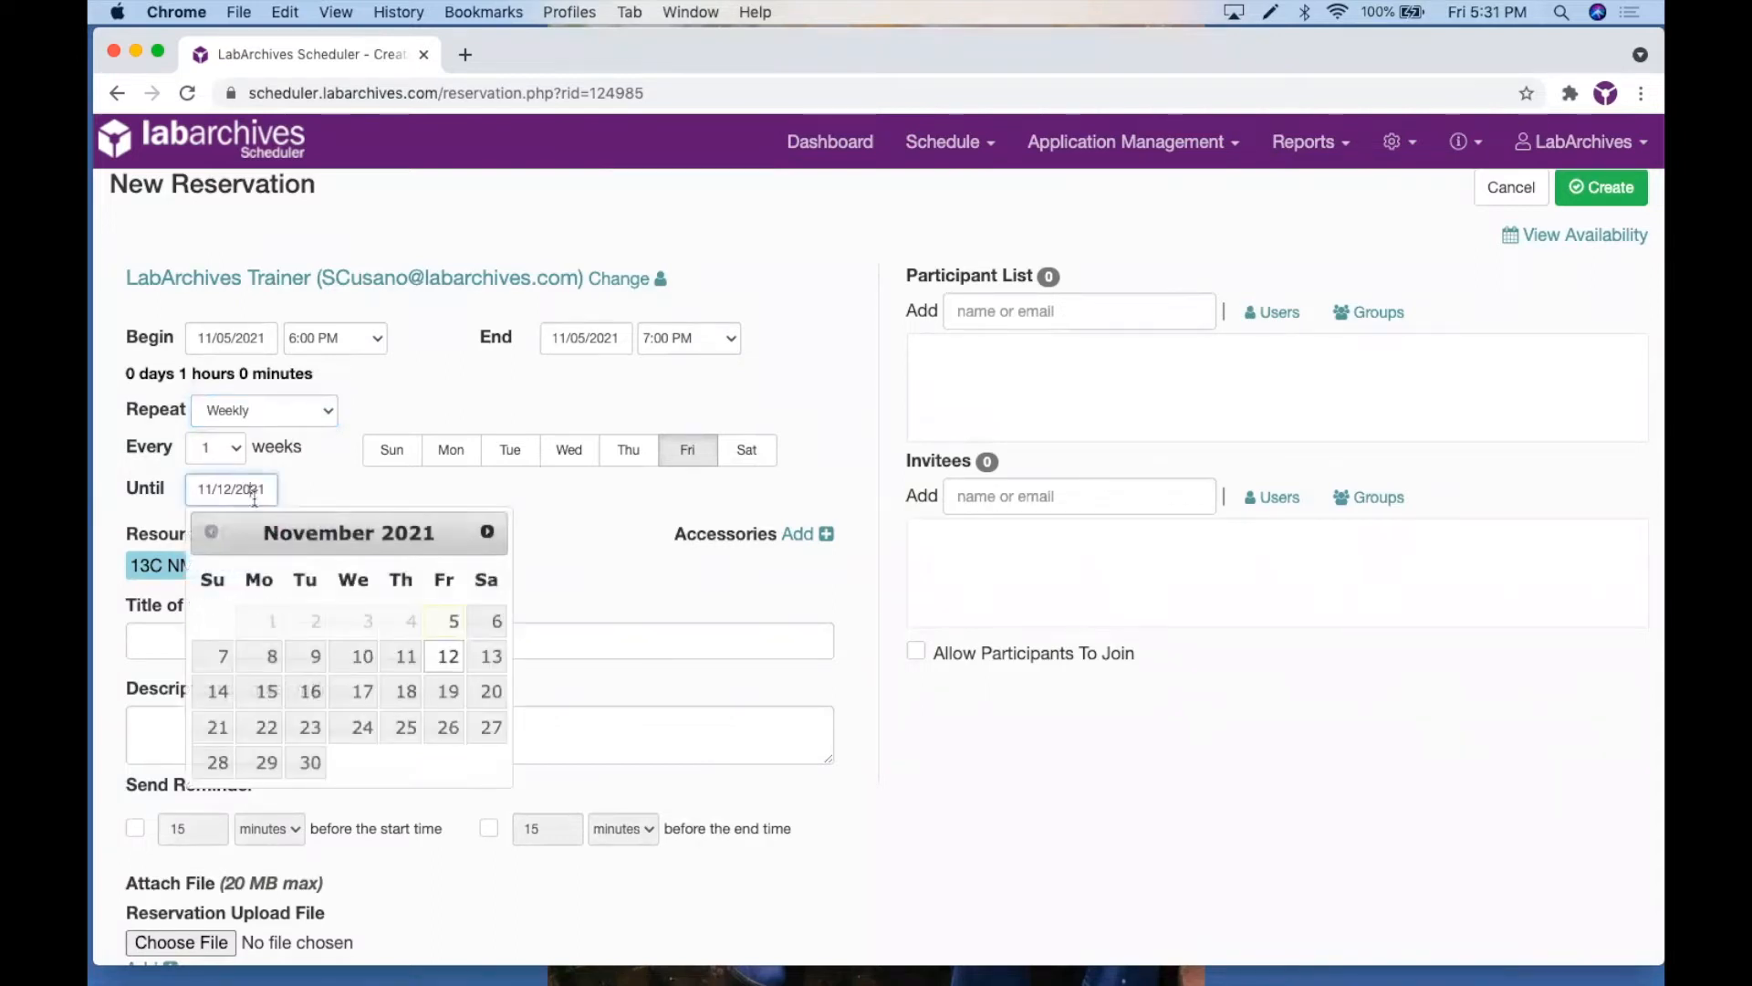
pyautogui.click(444, 727)
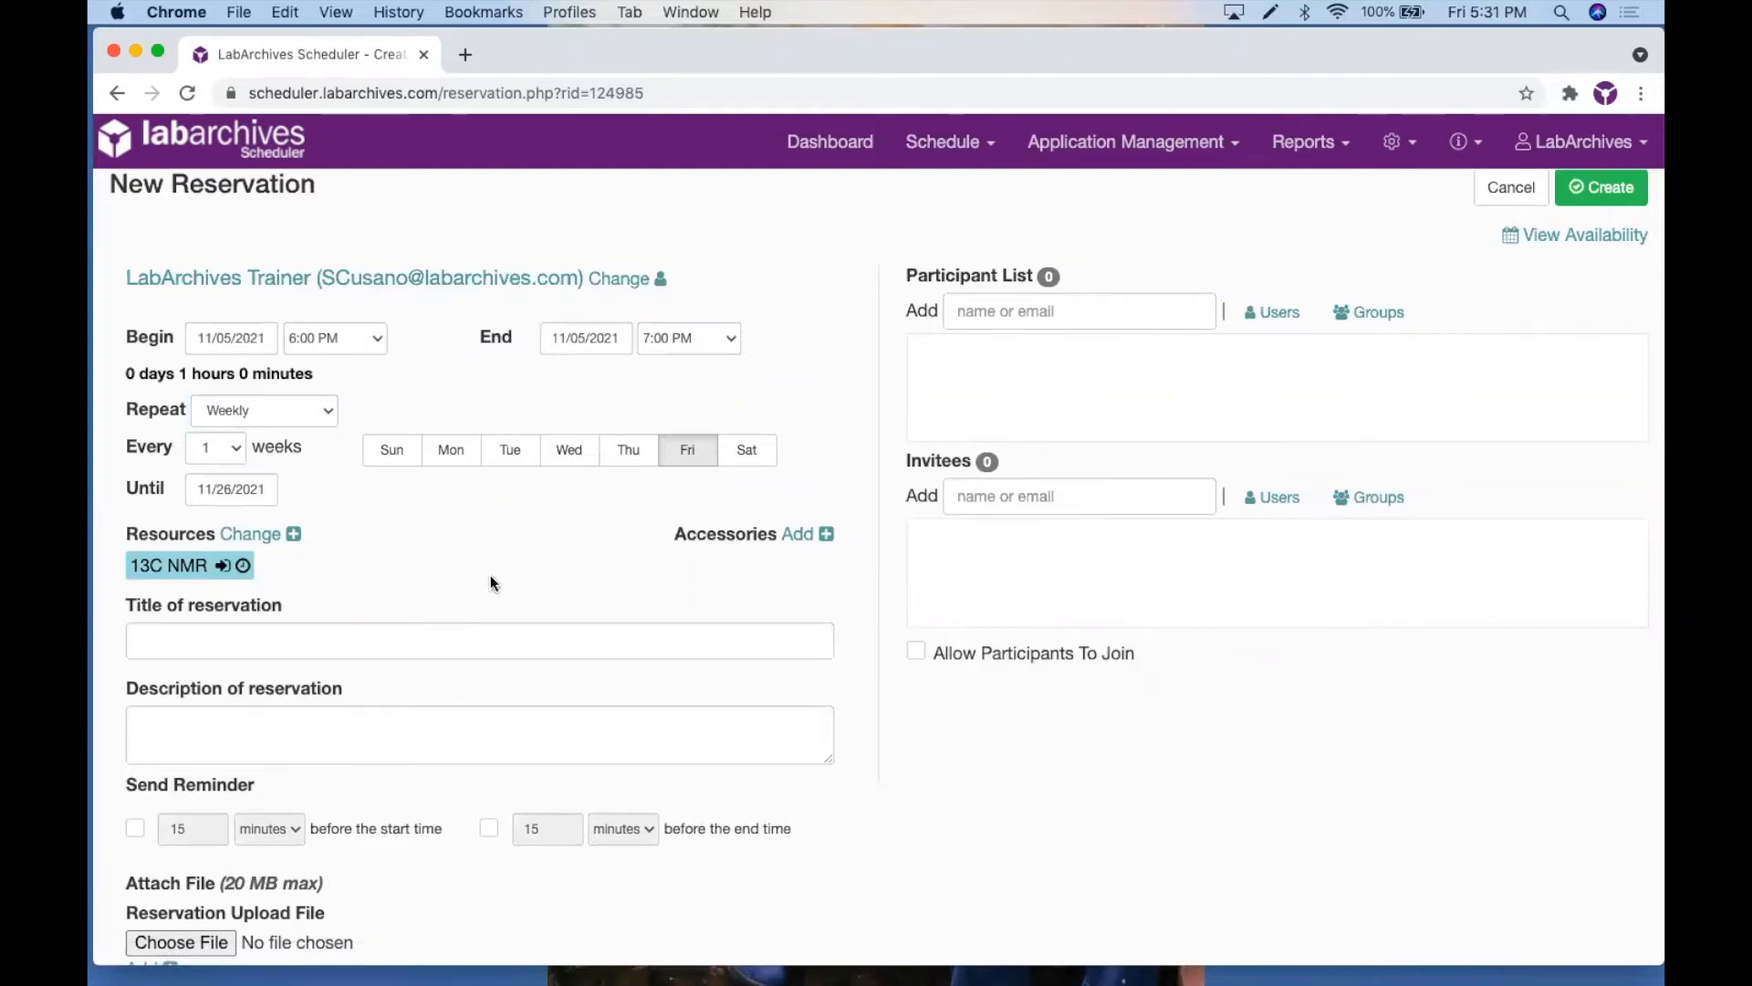
# Step: Check which resources can be added without changing the selection, and add 2 Salt Plates as accessories
pyautogui.click(250, 537)
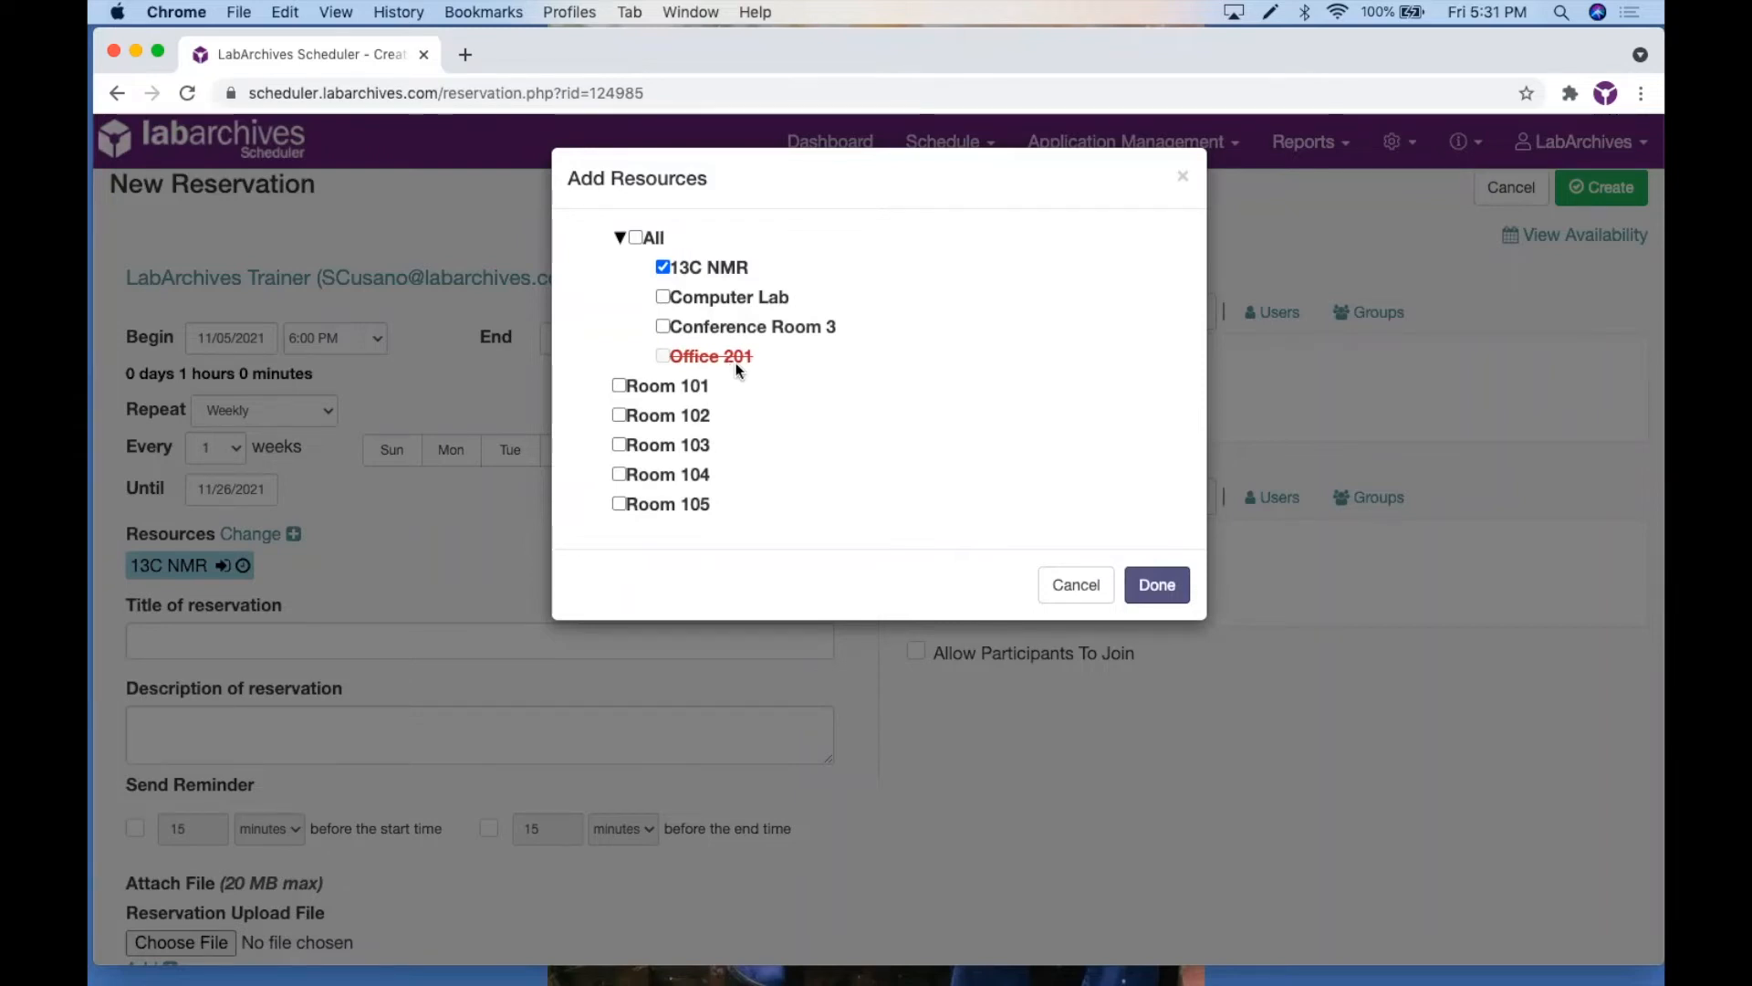
pyautogui.click(1049, 582)
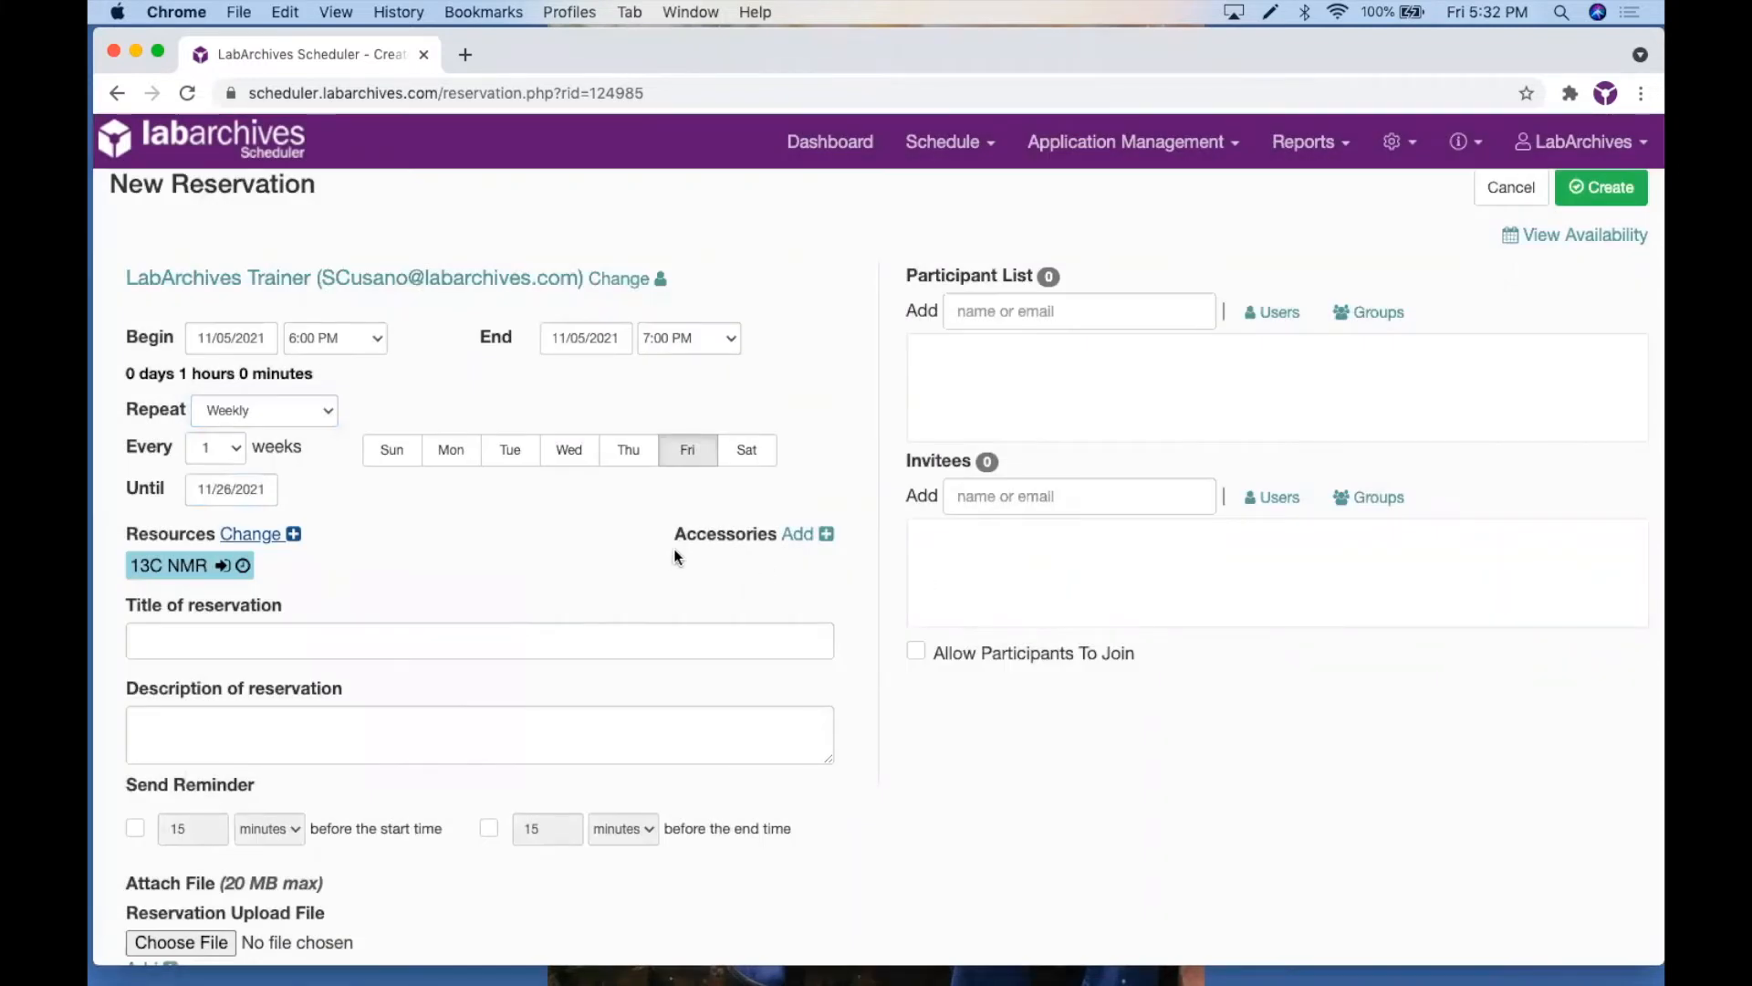
pyautogui.click(815, 537)
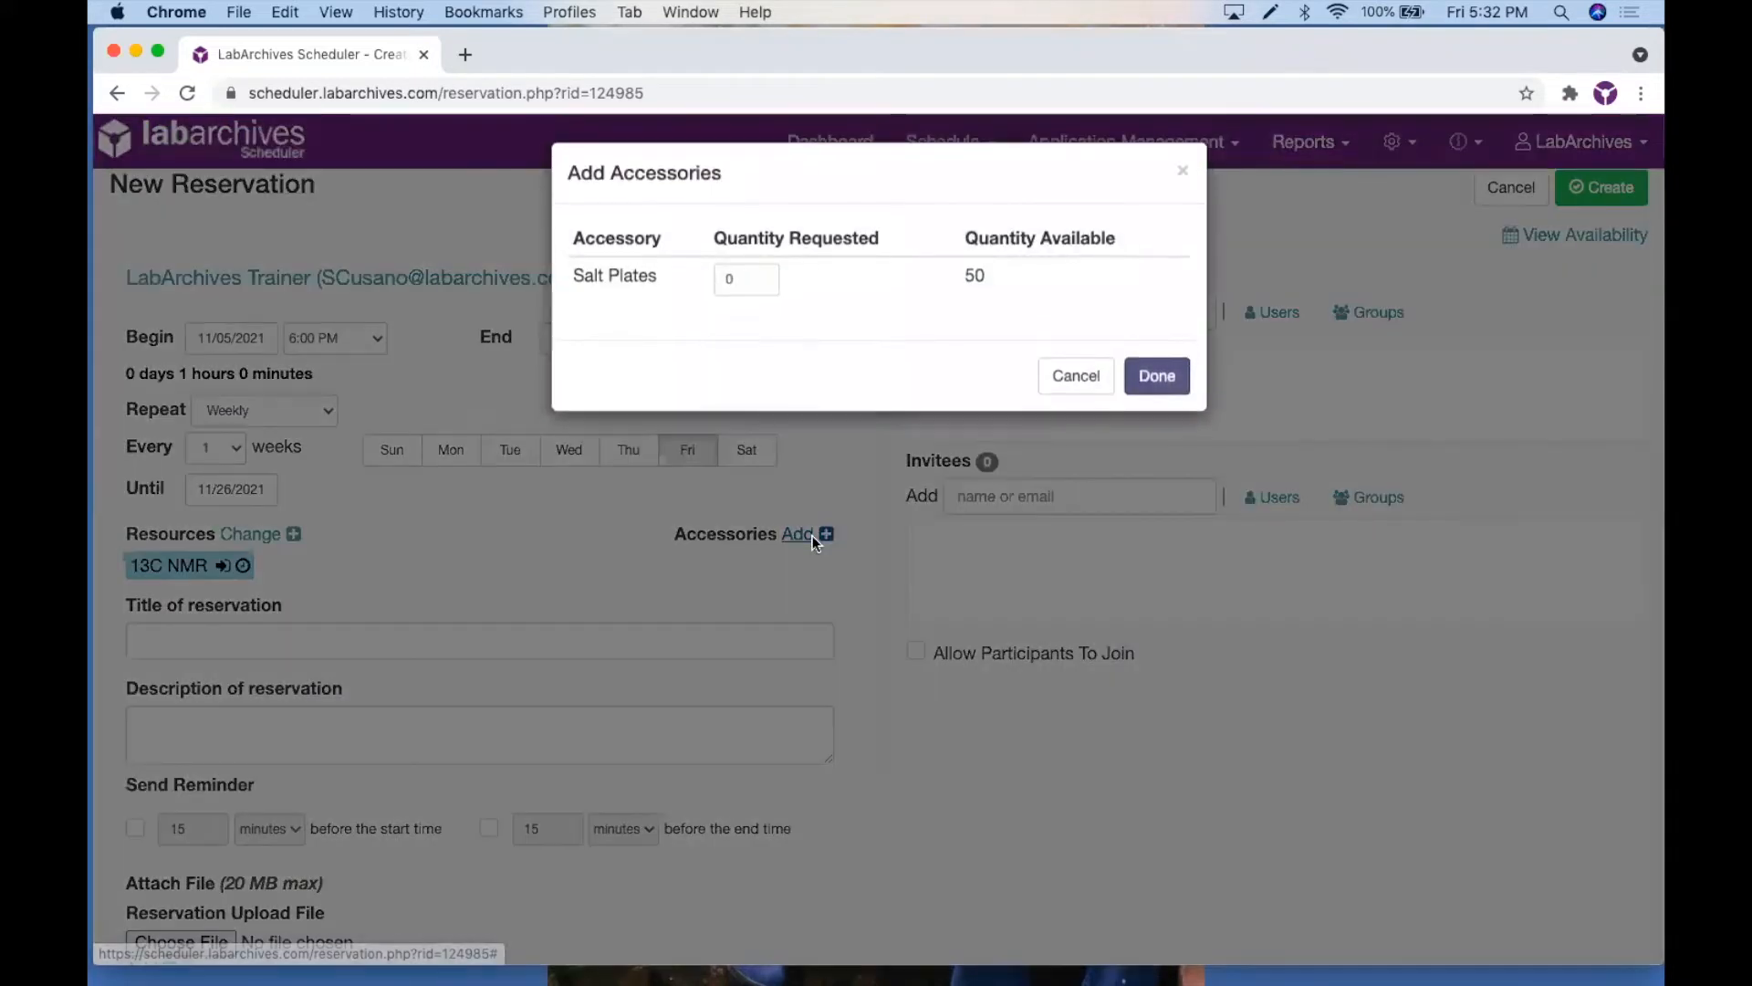
pyautogui.click(759, 280)
pyautogui.click(759, 281)
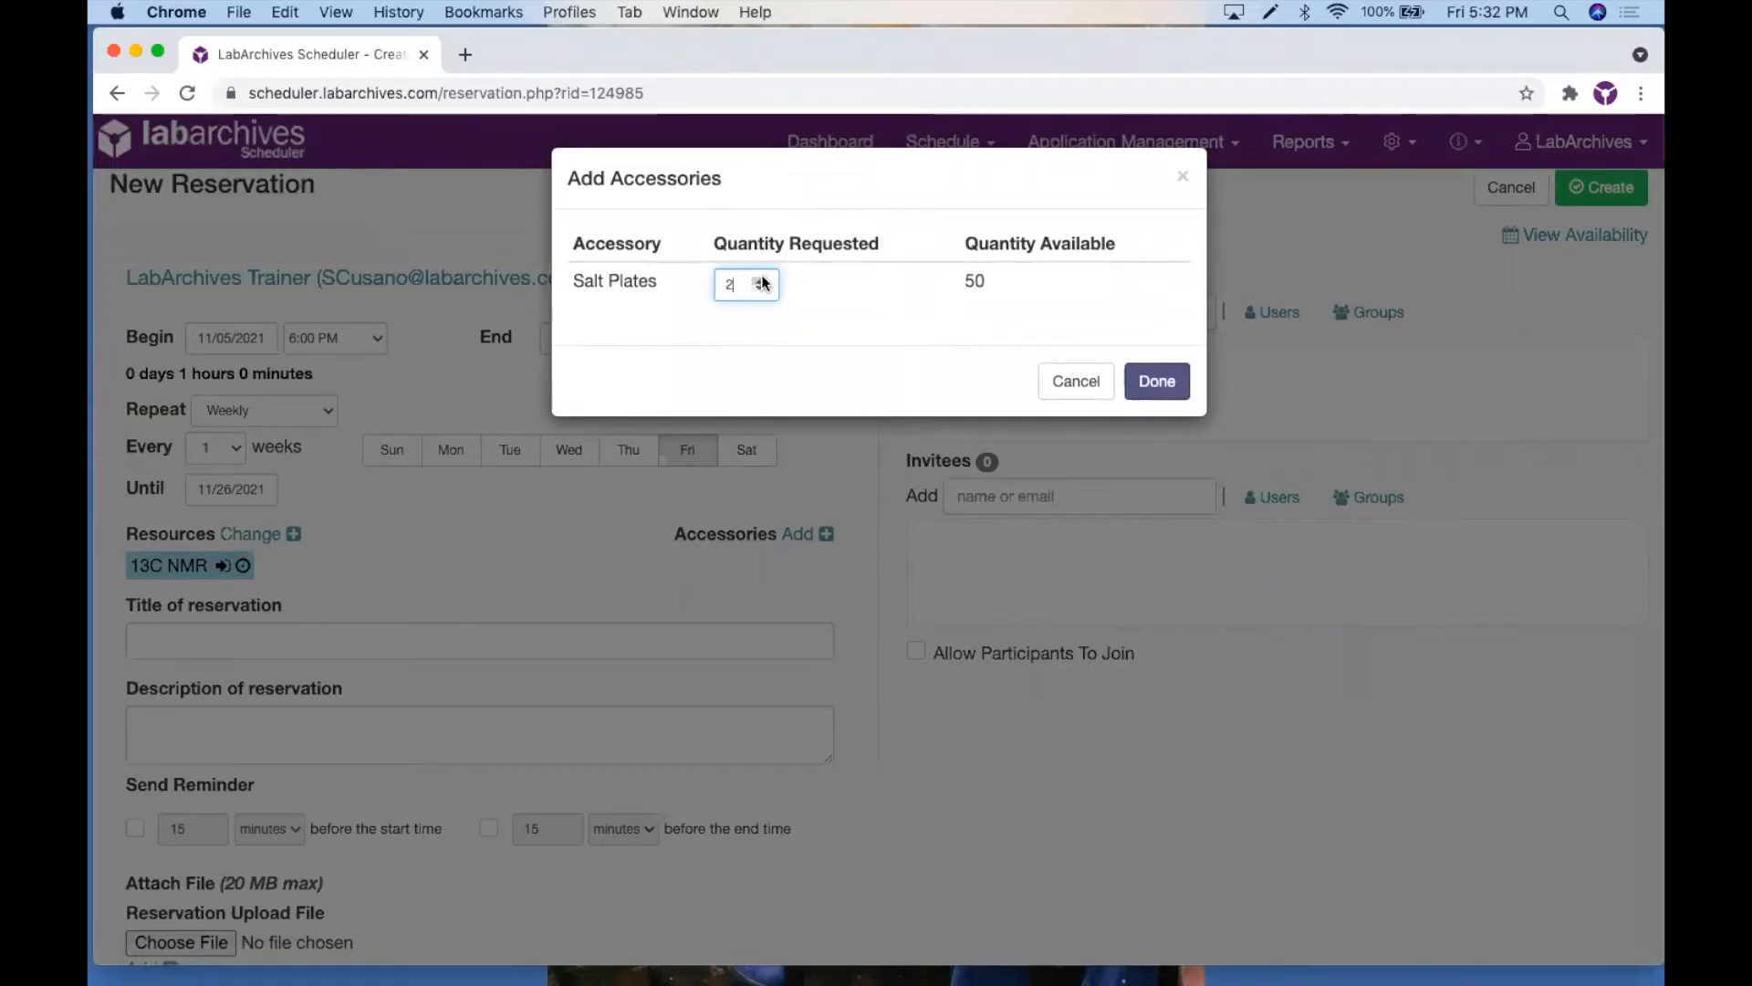
pyautogui.click(1155, 383)
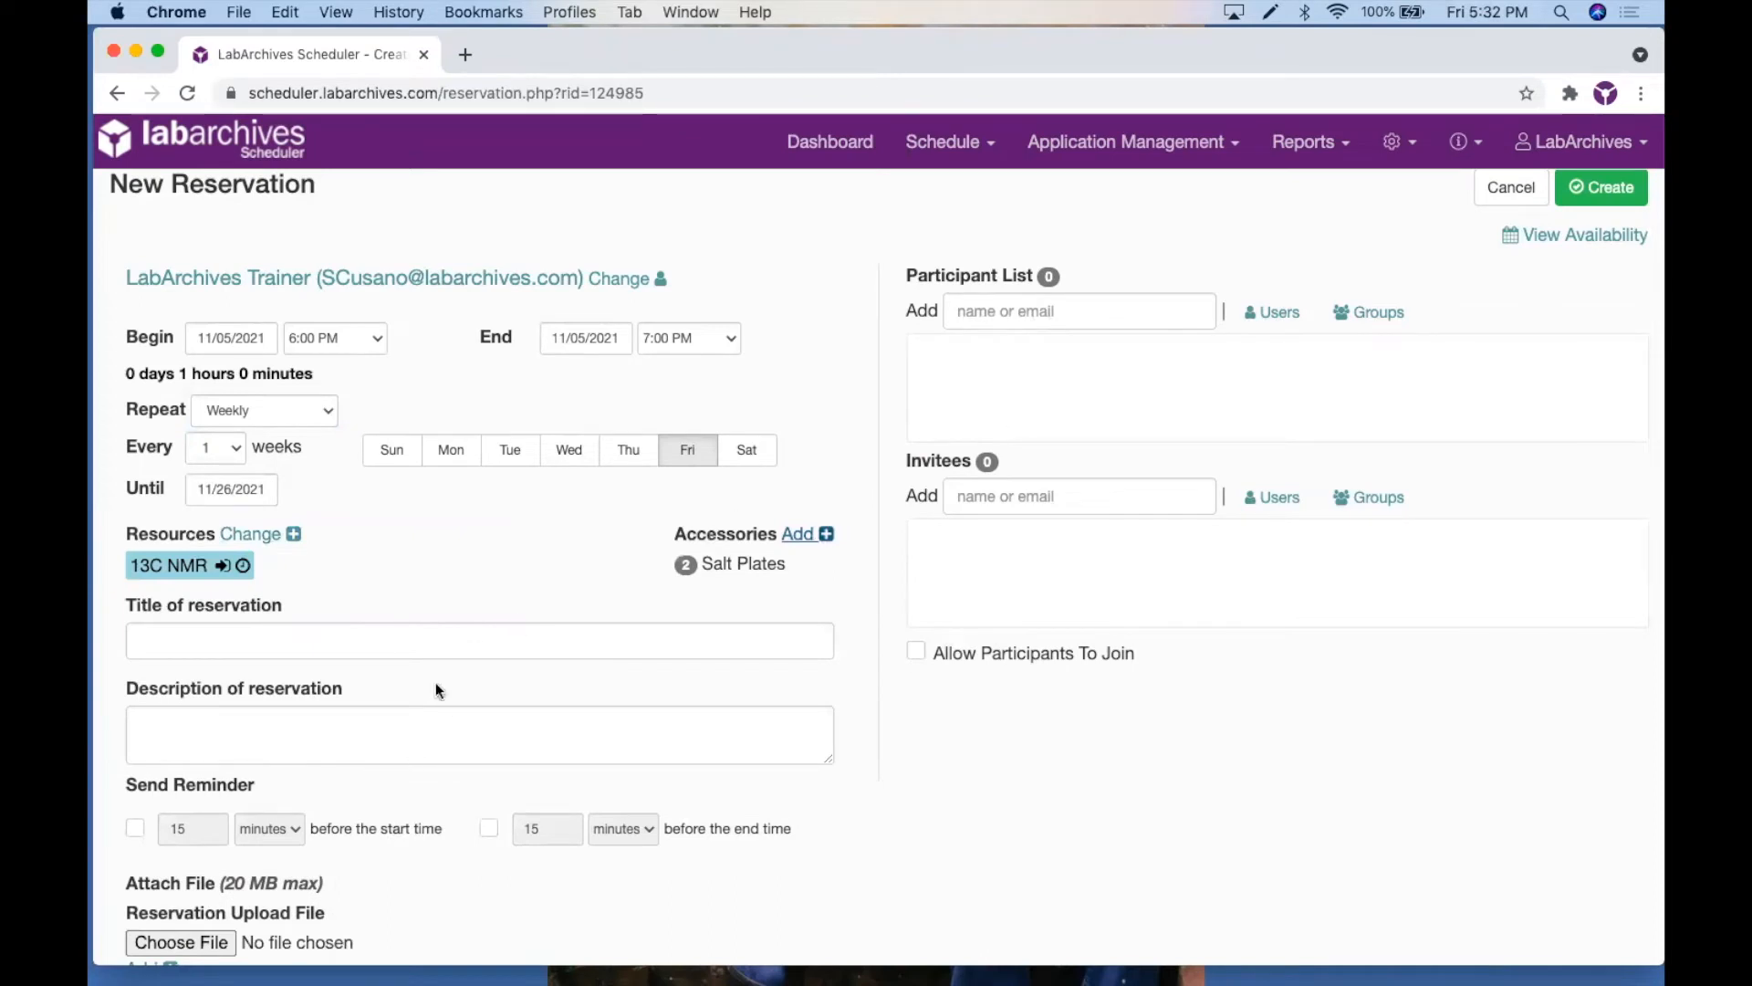
# Step: Title the reservation "Friday 13CNMR" and give it the description "Regular reservation"
pyautogui.click(480, 641)
pyautogui.write('Fr')
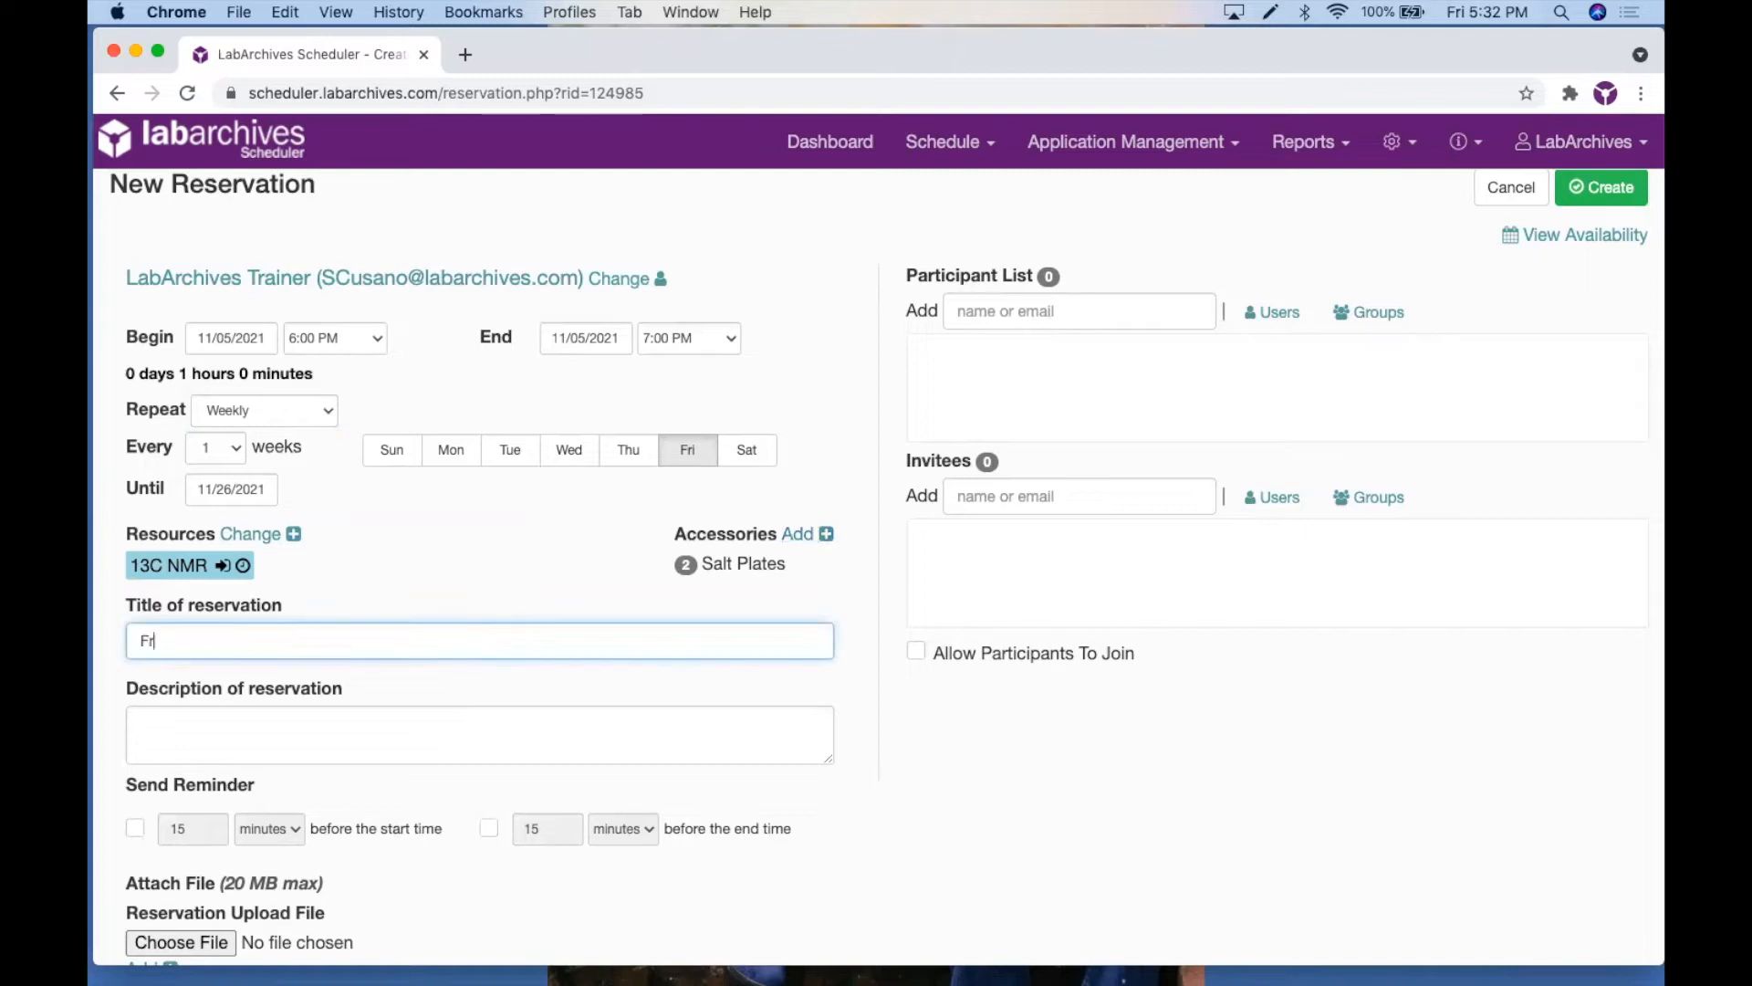
pyautogui.write('iday 13CNMR')
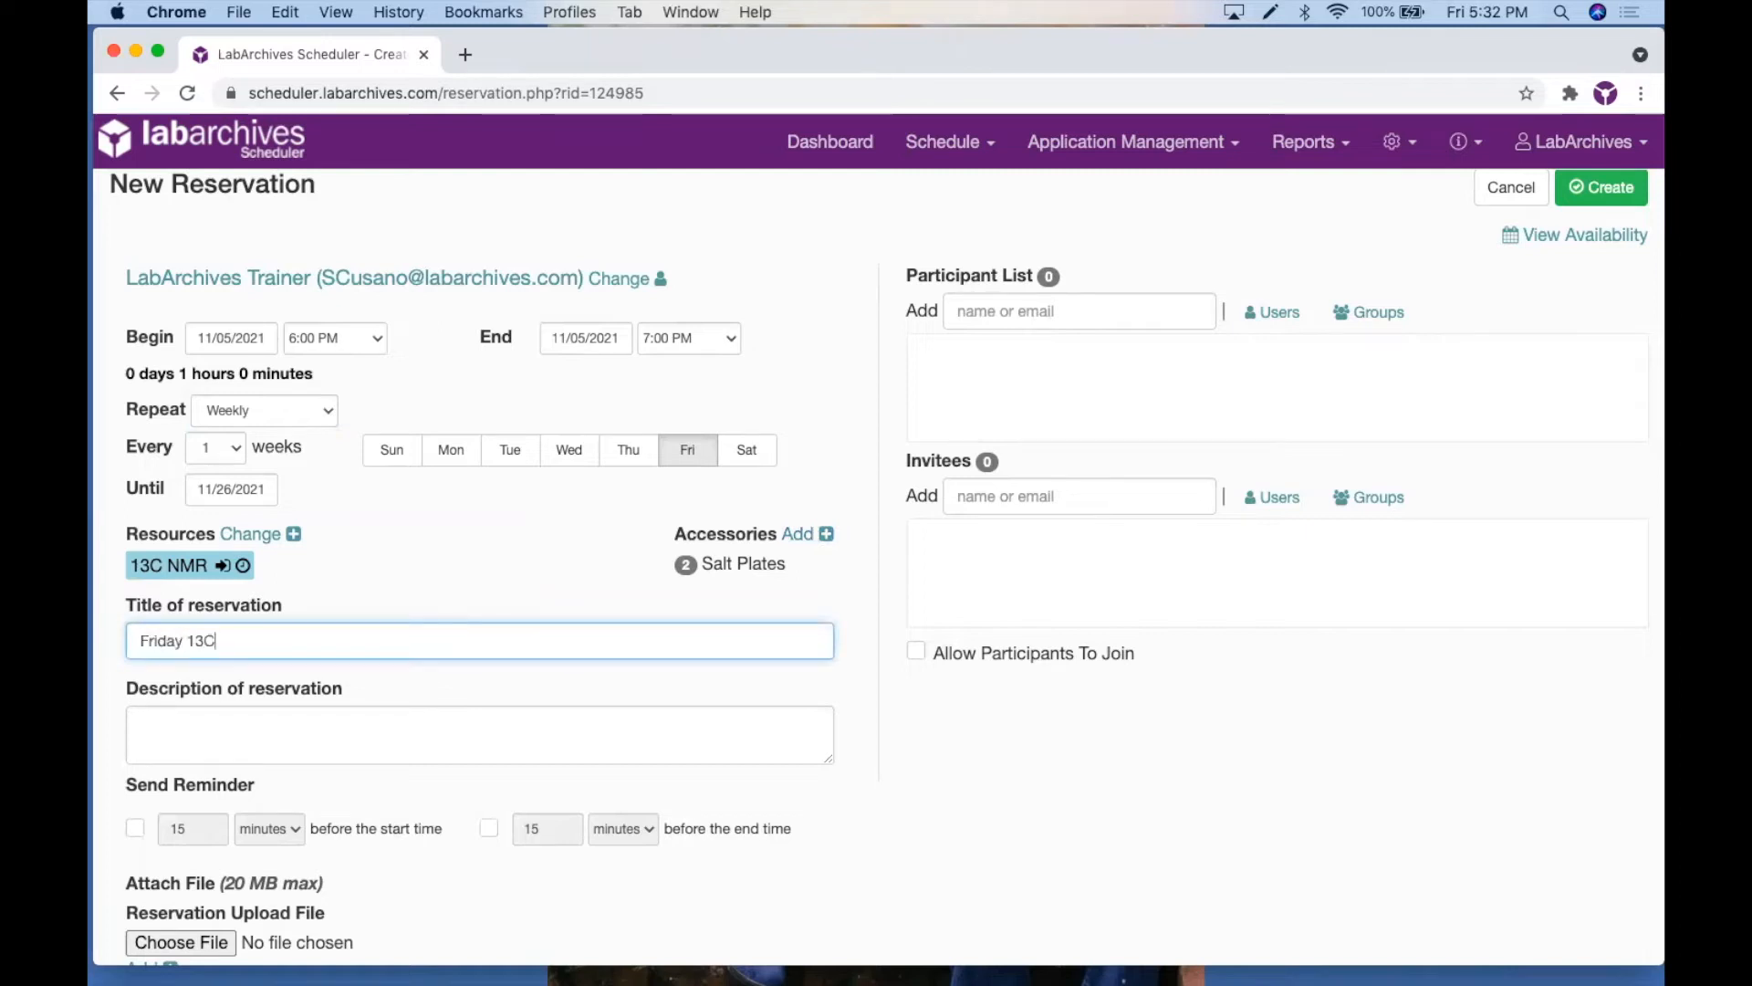
pyautogui.click(420, 743)
pyautogui.write('Regular reservation')
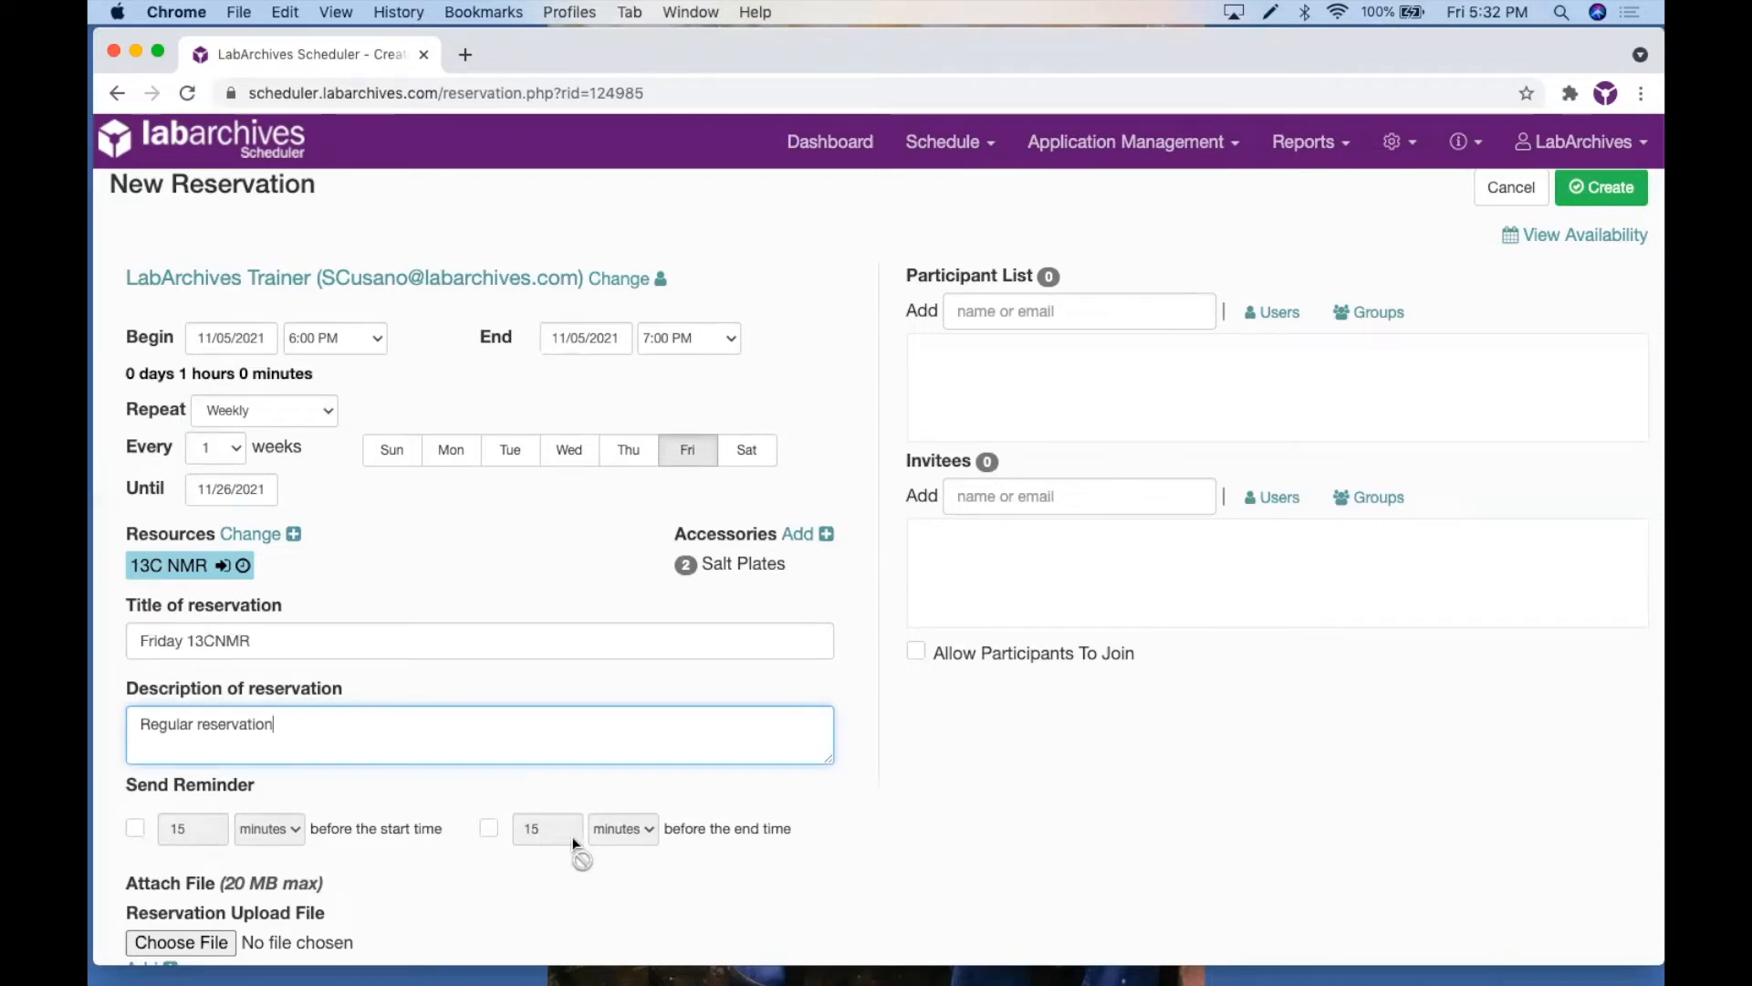
# Step: Review the reminder, attachment and participant options, and create the reservation, dismissing its confirmation
pyautogui.scroll(-2, 457, 840)
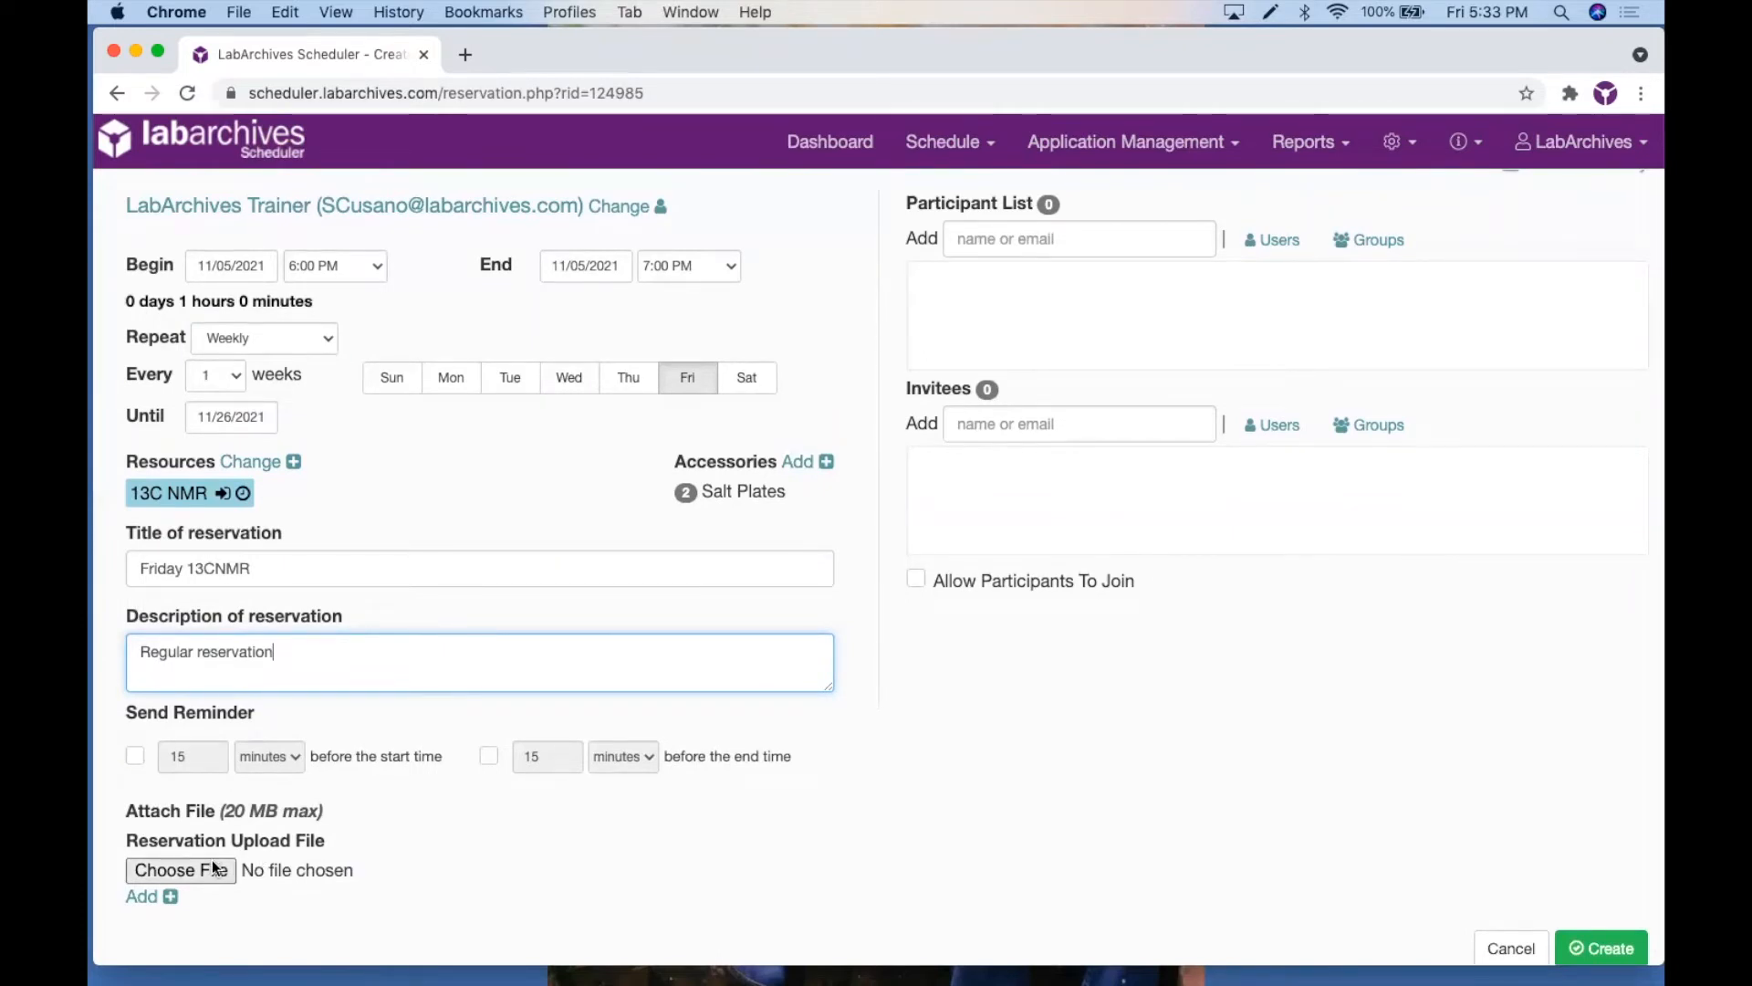
pyautogui.scroll(3, 1147, 572)
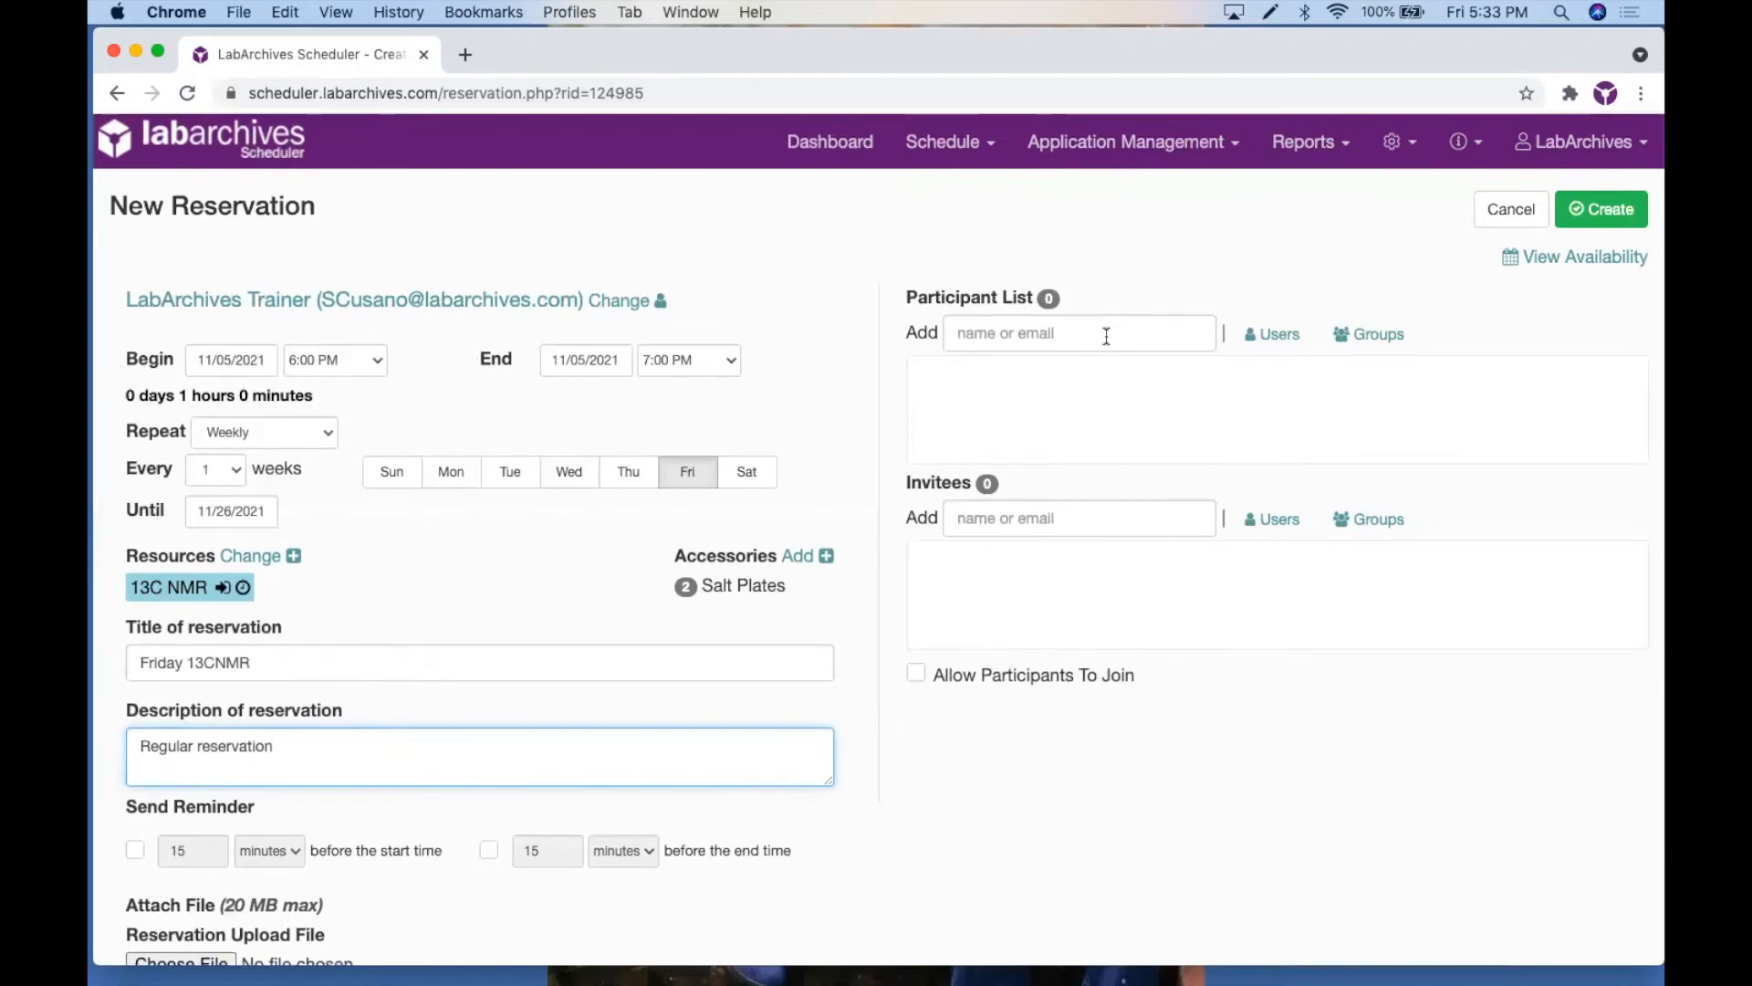
pyautogui.click(1622, 212)
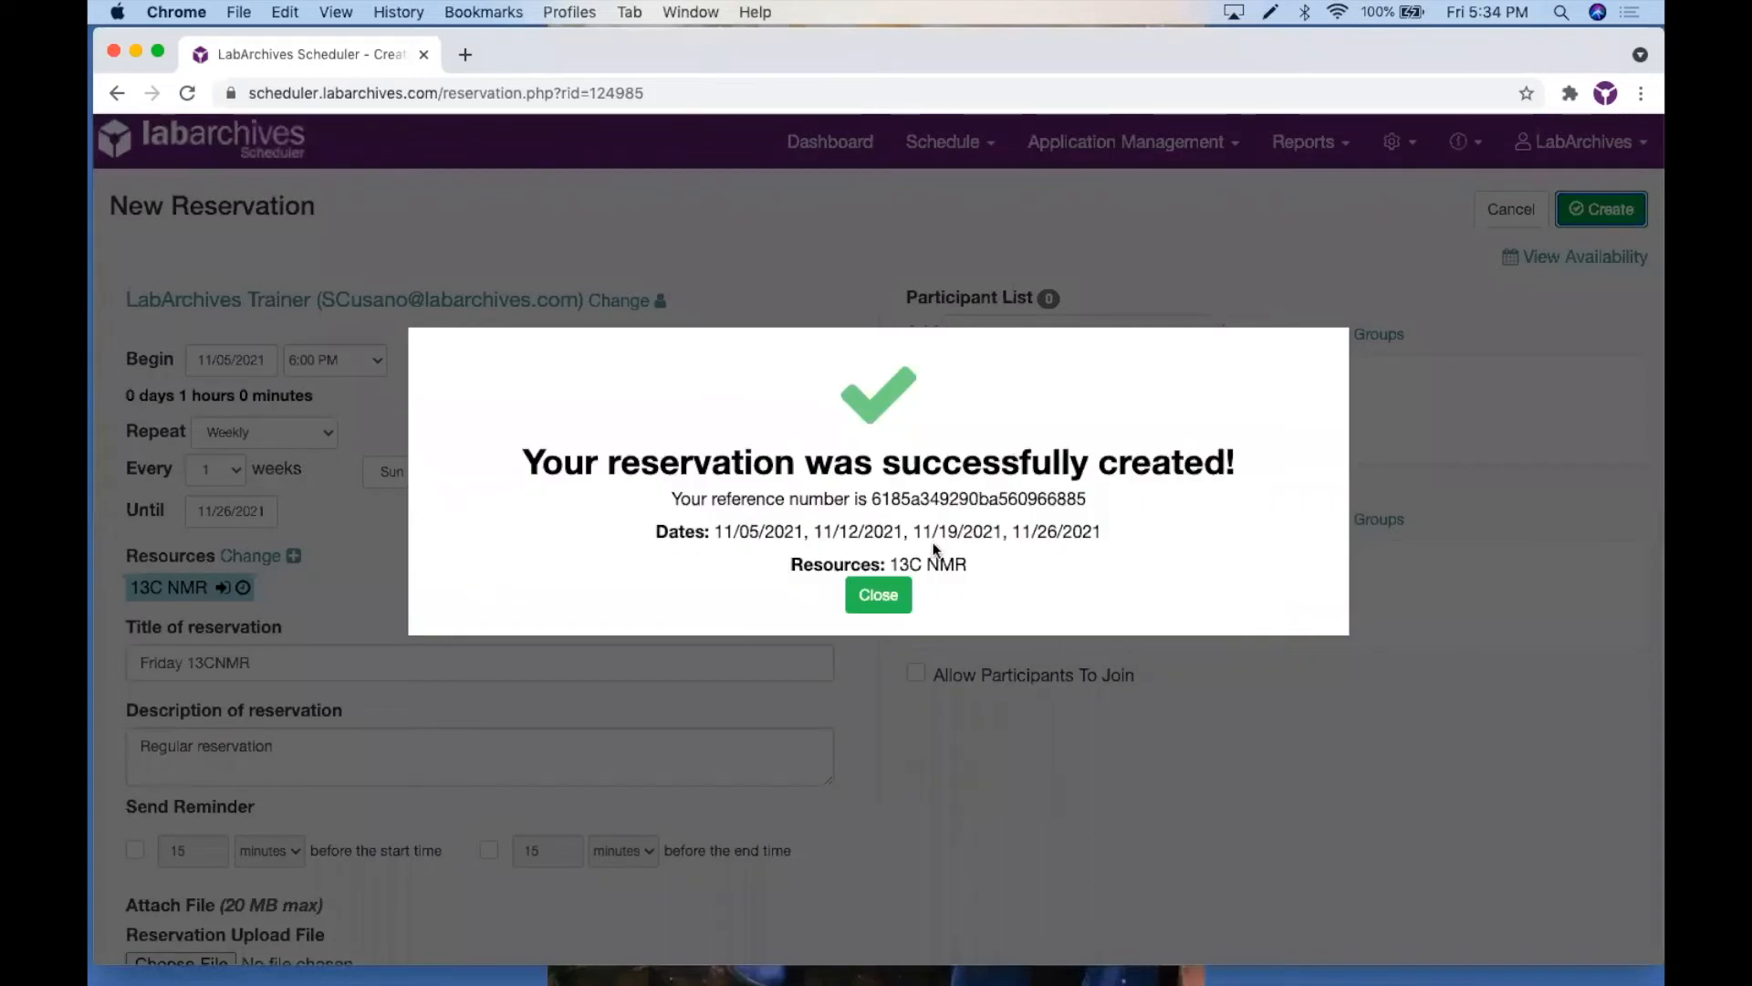
pyautogui.click(880, 595)
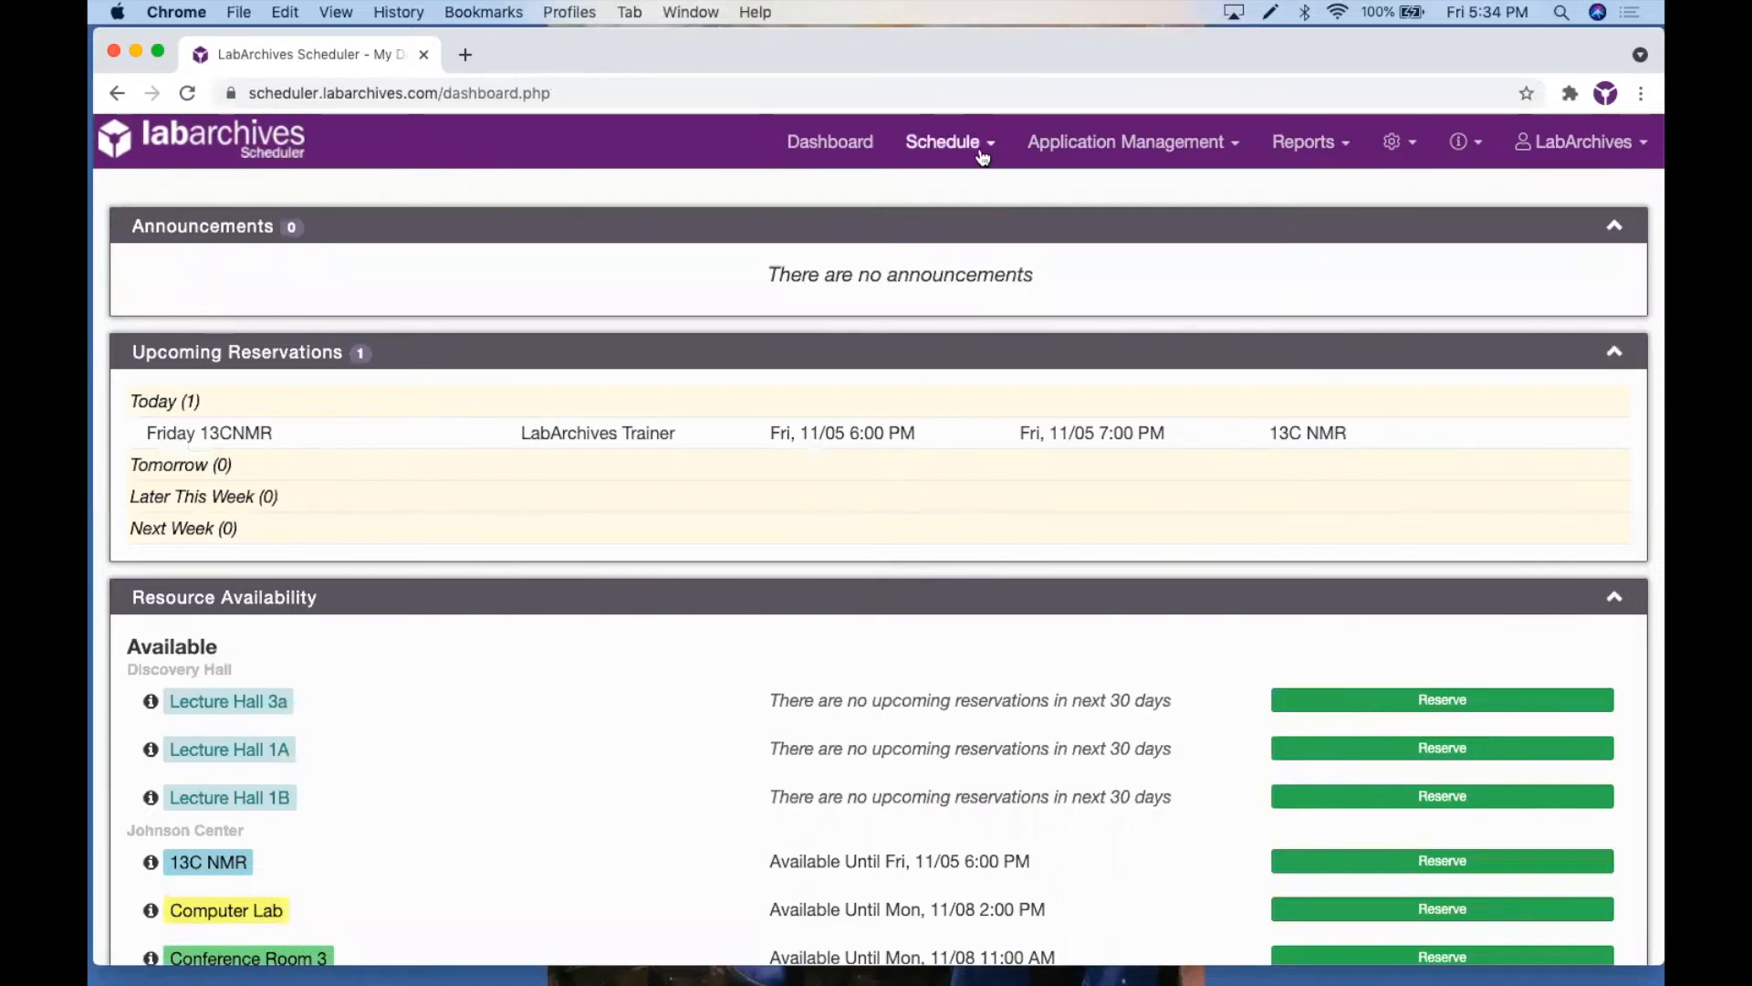
# Step: View My Calendar and the Resource Calendar, bringing up the day options for November 11 and November 4 respectively
pyautogui.click(949, 141)
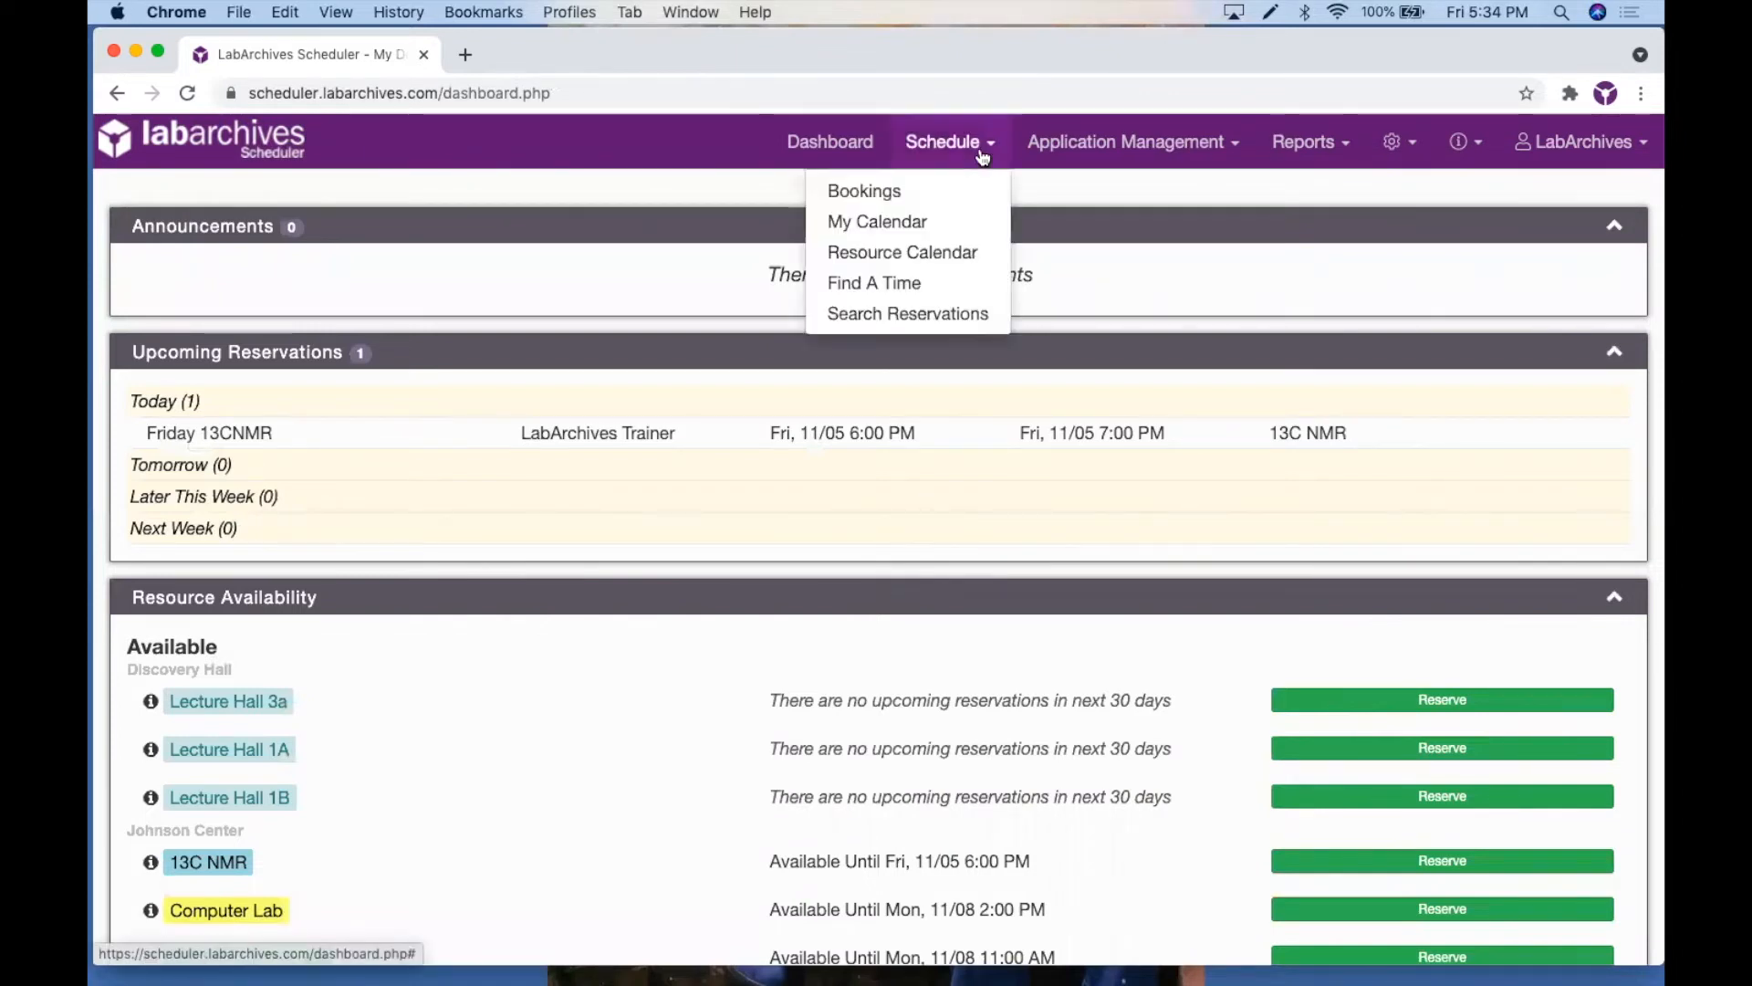
pyautogui.click(919, 223)
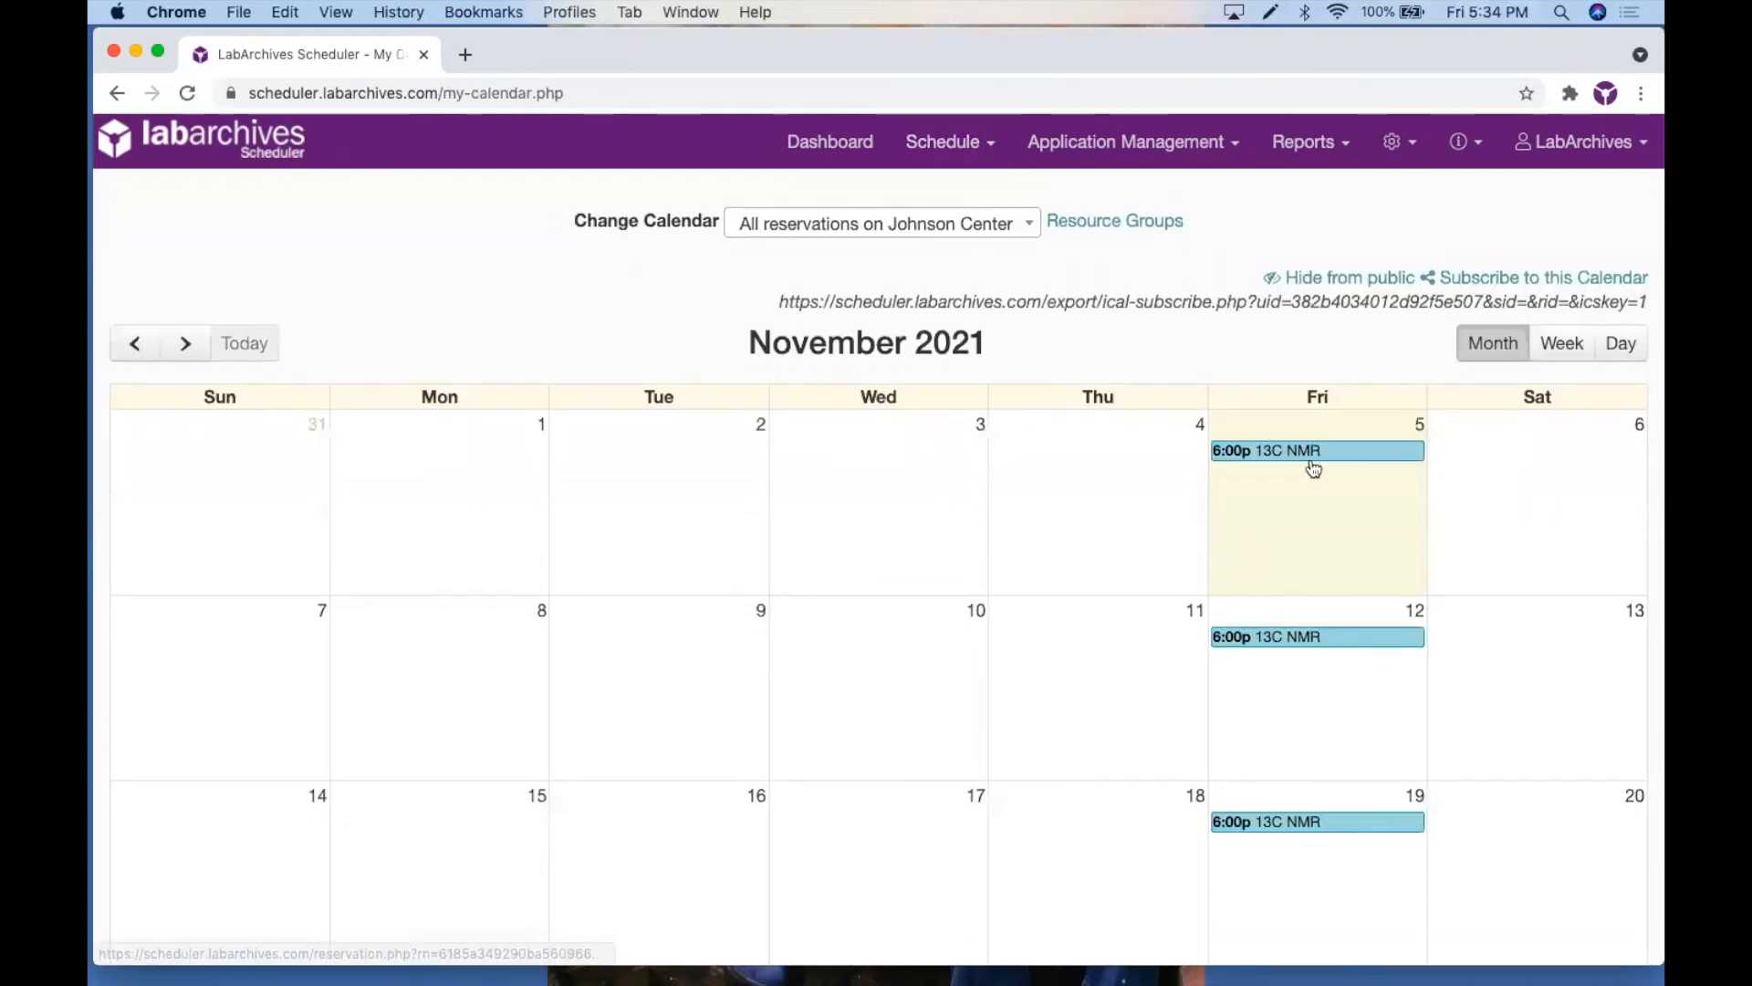
pyautogui.moveTo(1313, 462)
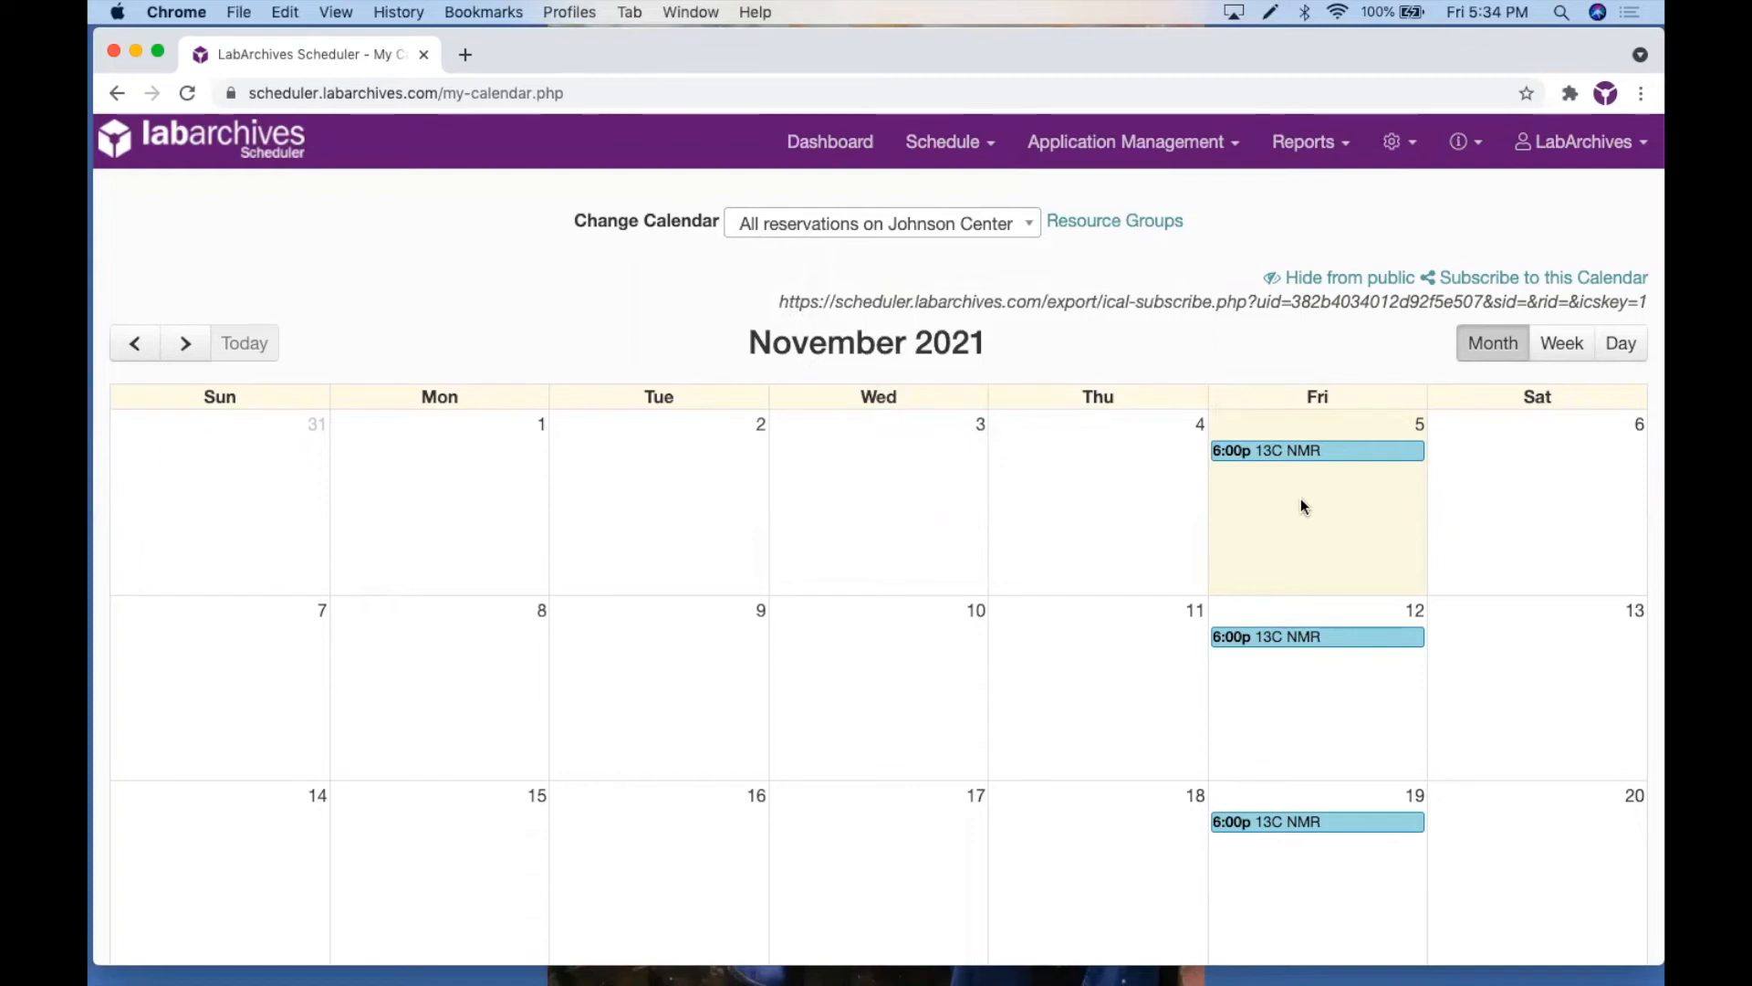
pyautogui.click(1035, 655)
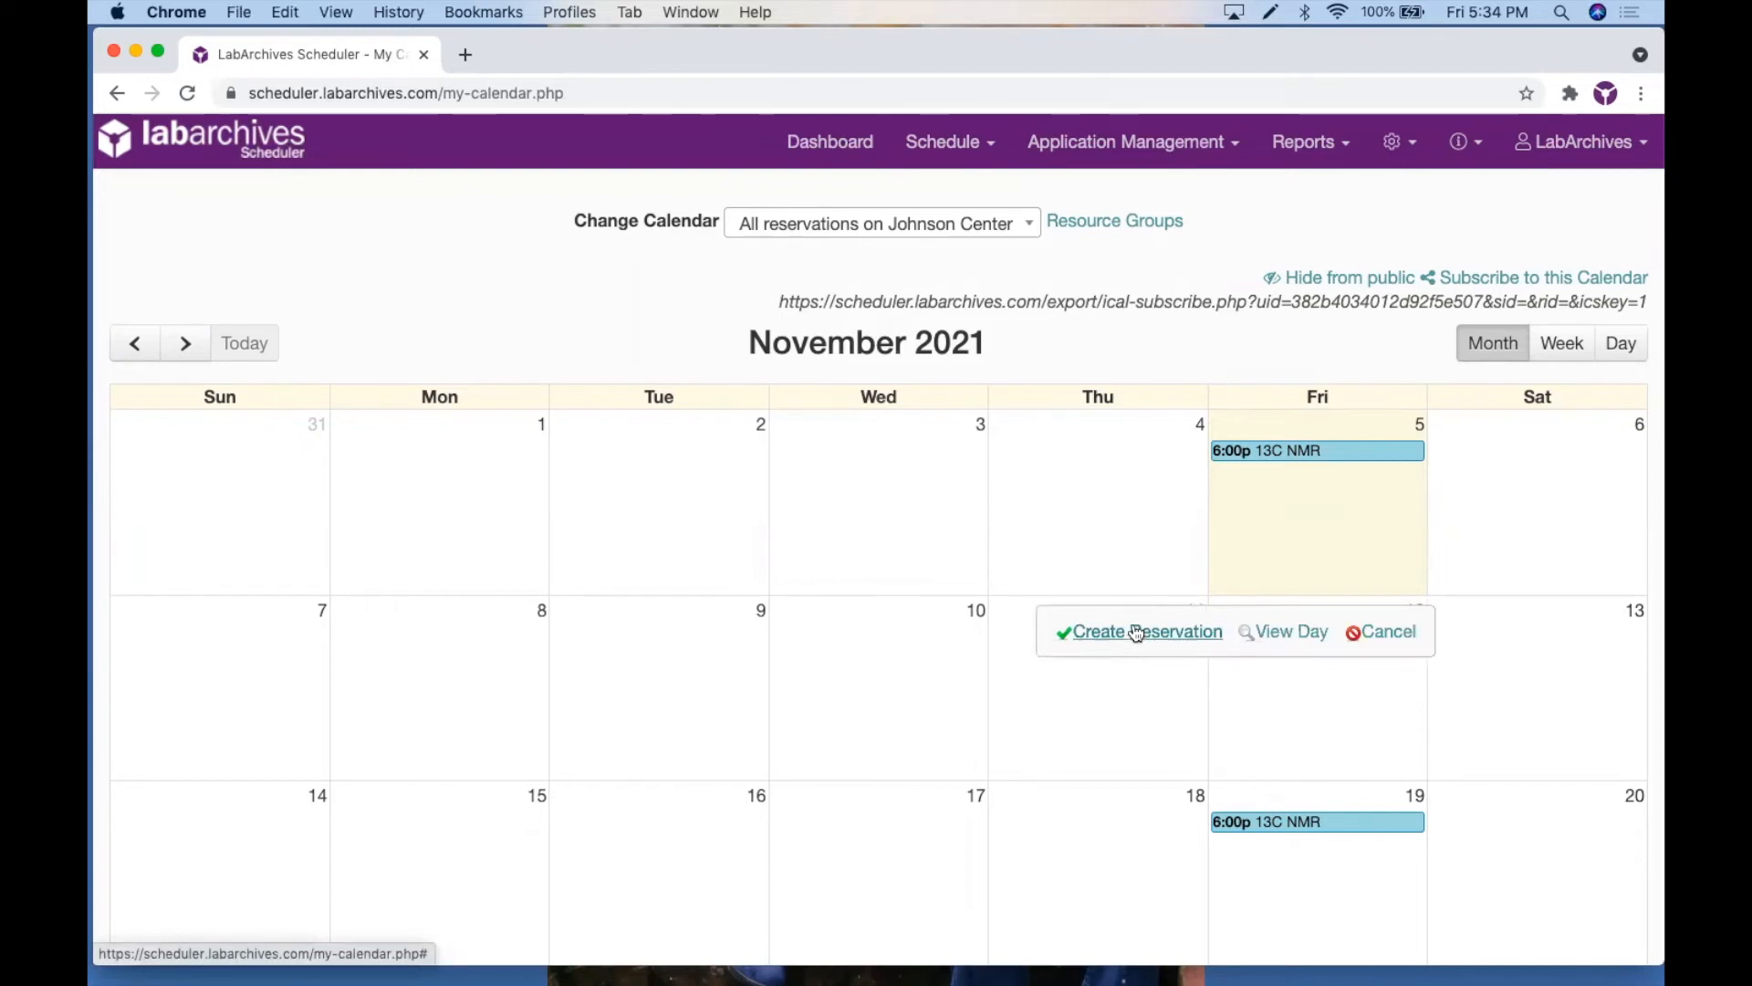
pyautogui.click(949, 141)
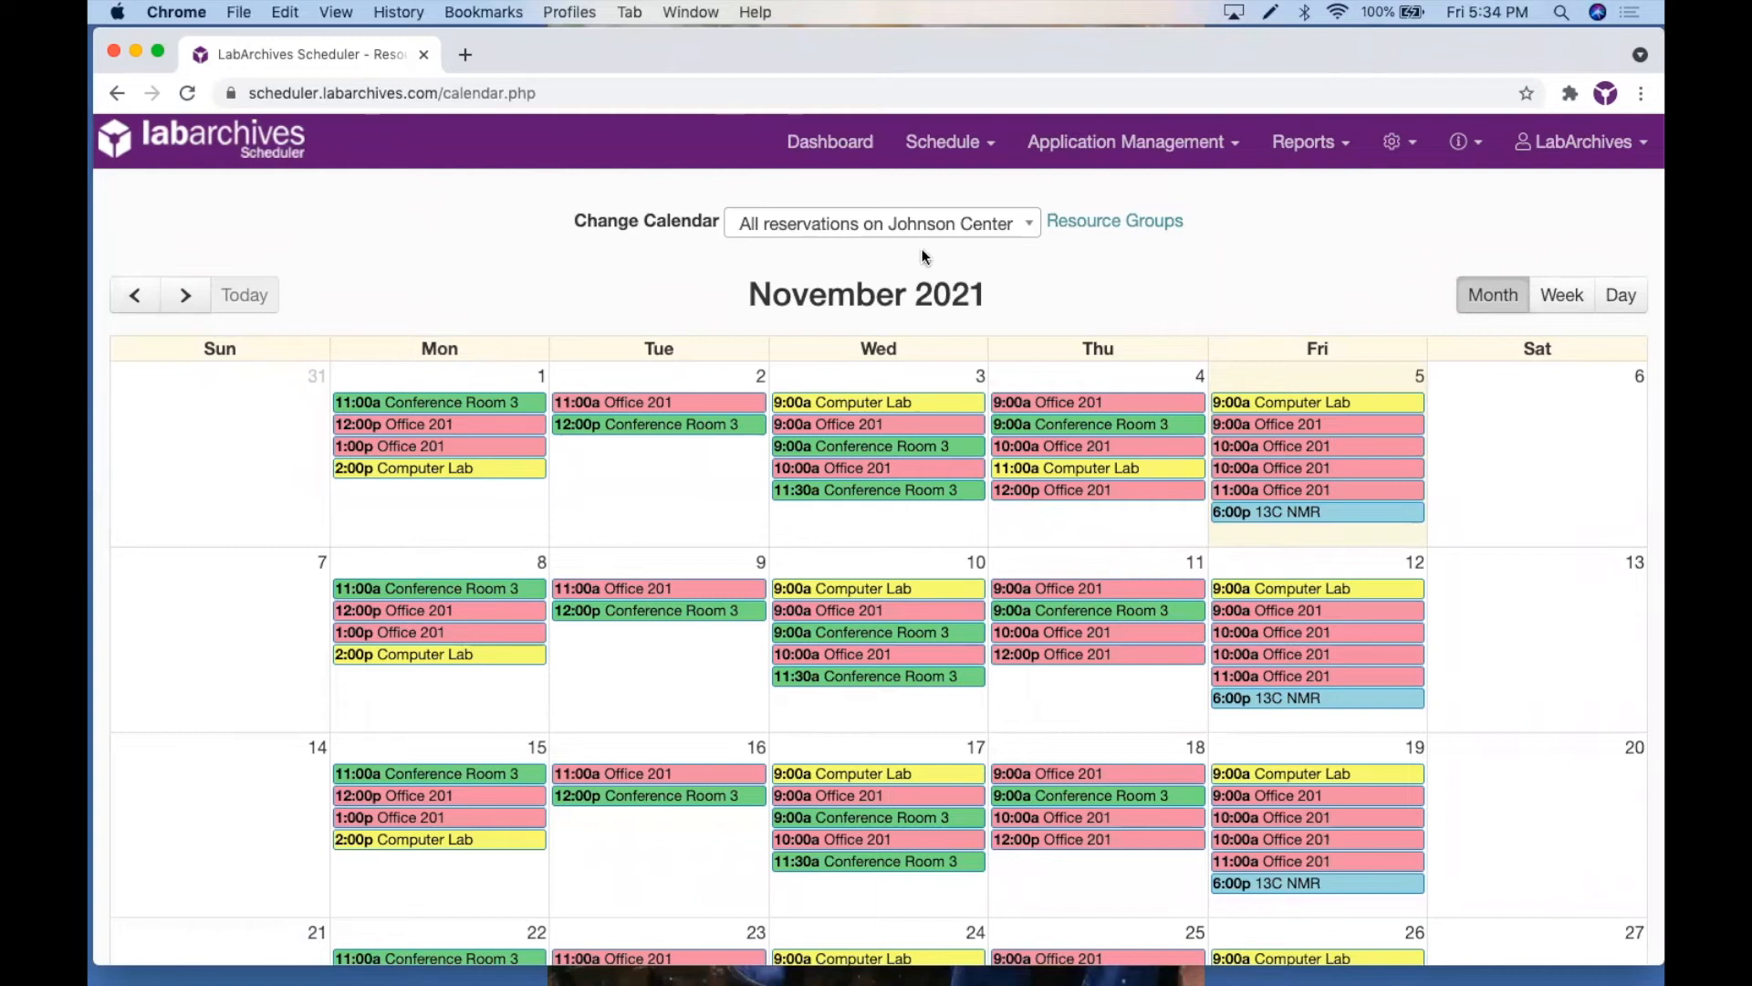
pyautogui.click(1040, 508)
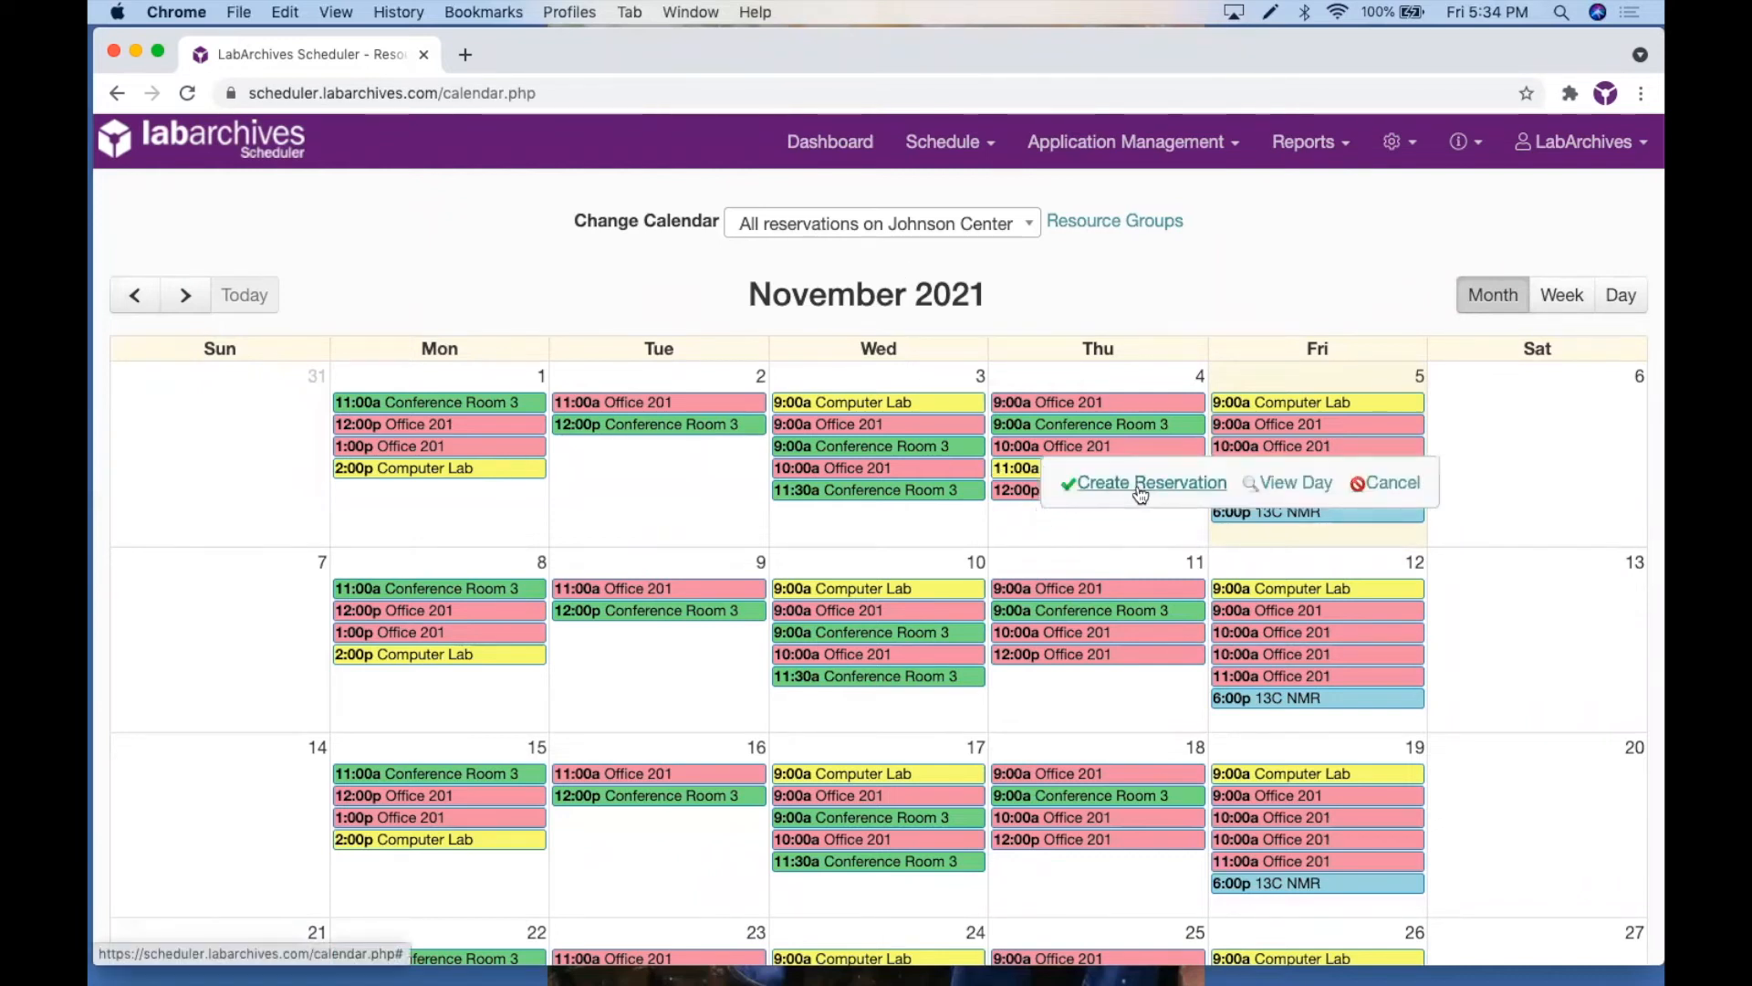
# Step: Open the Bookings schedule and examine the resource time slots for Friday, 11/5/21, and Saturday, 11/6/21
pyautogui.click(969, 159)
pyautogui.click(928, 191)
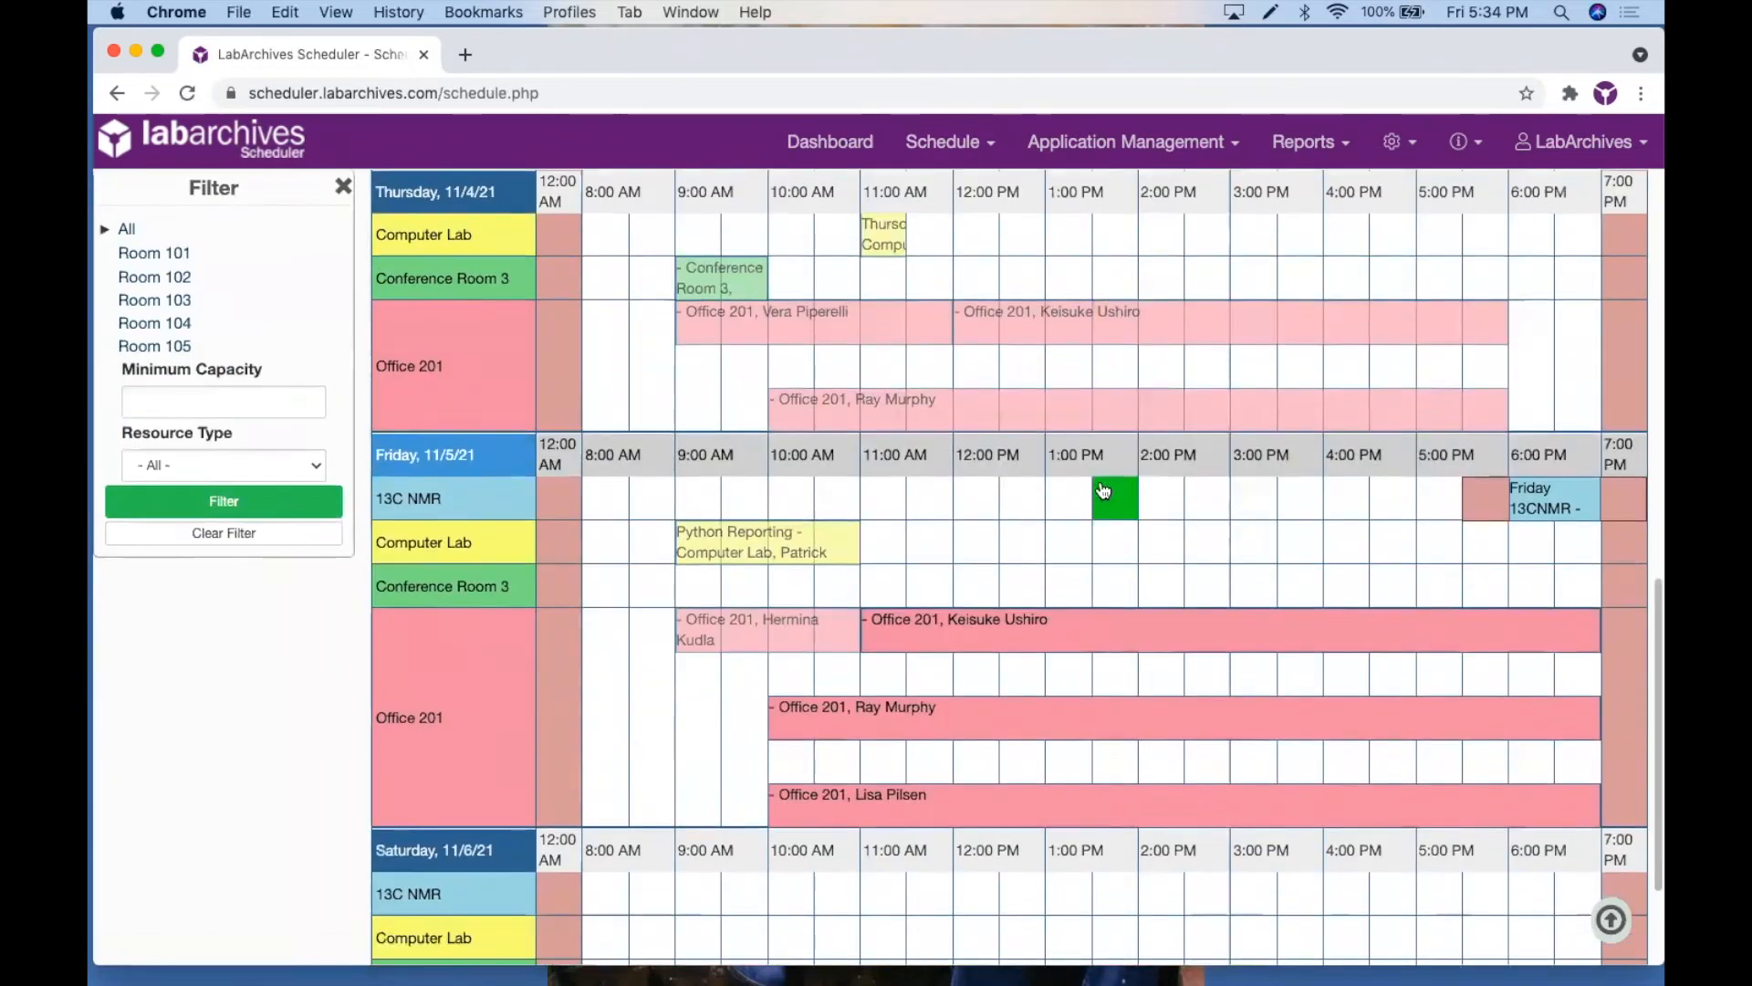
pyautogui.scroll(-3, 1048, 571)
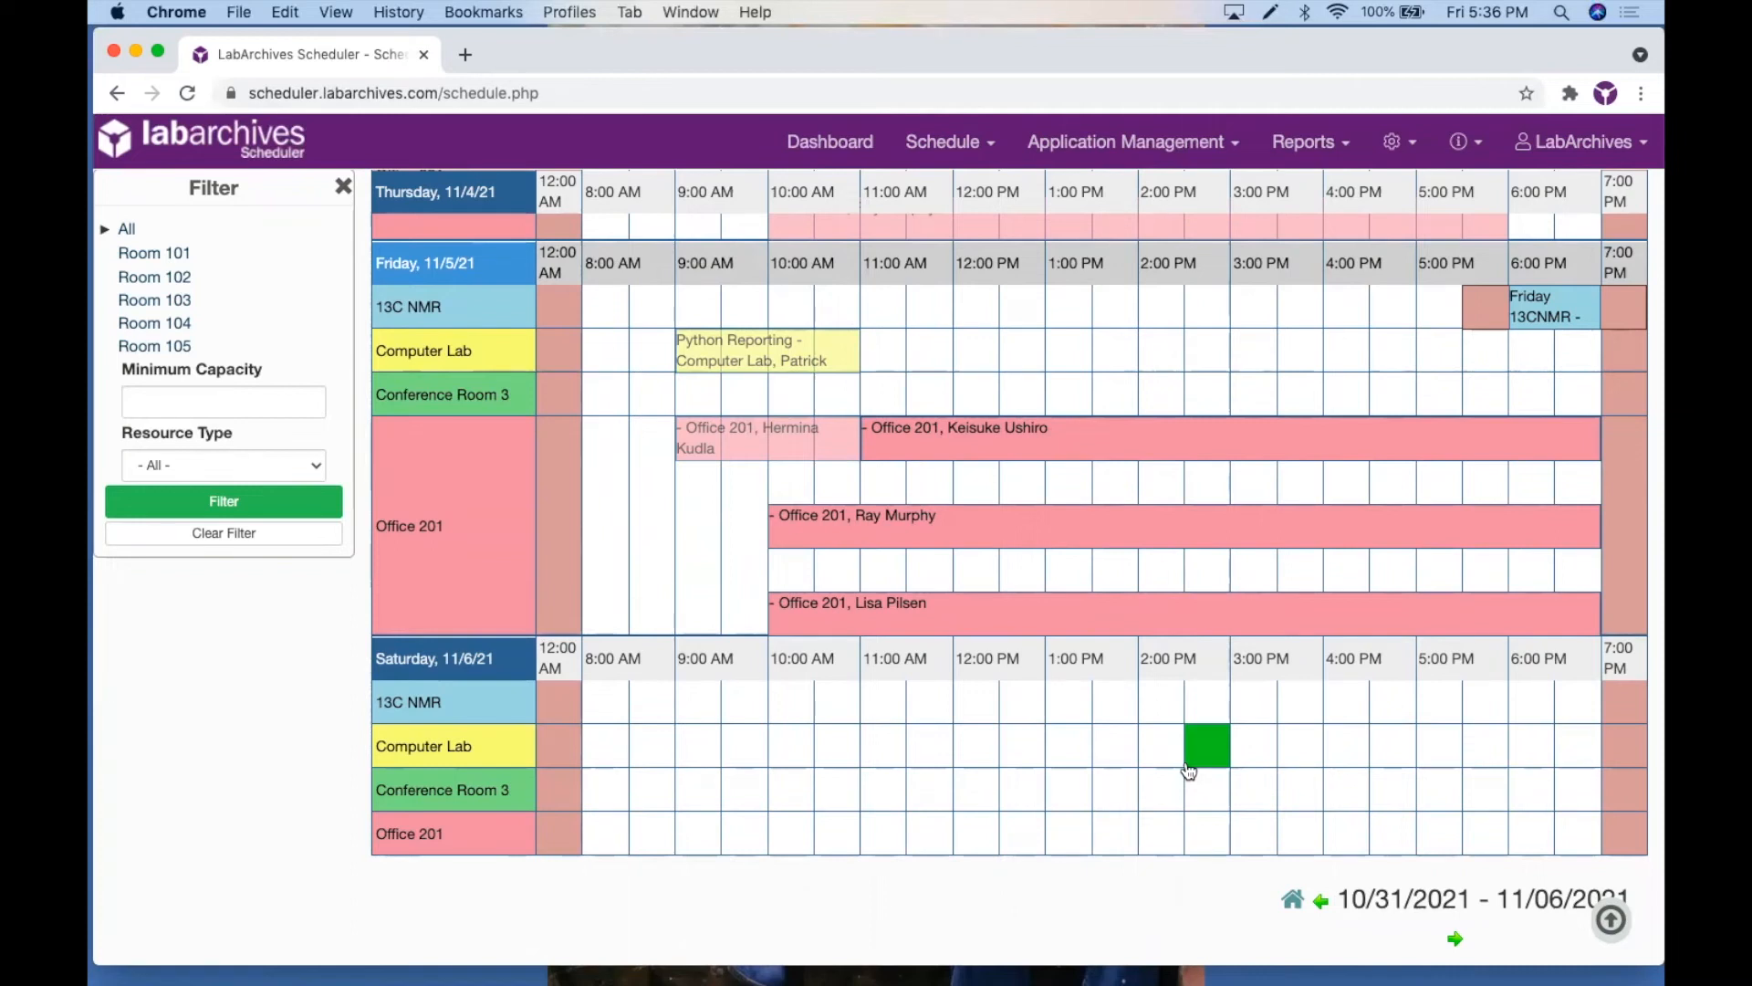
pyautogui.moveTo(438, 748)
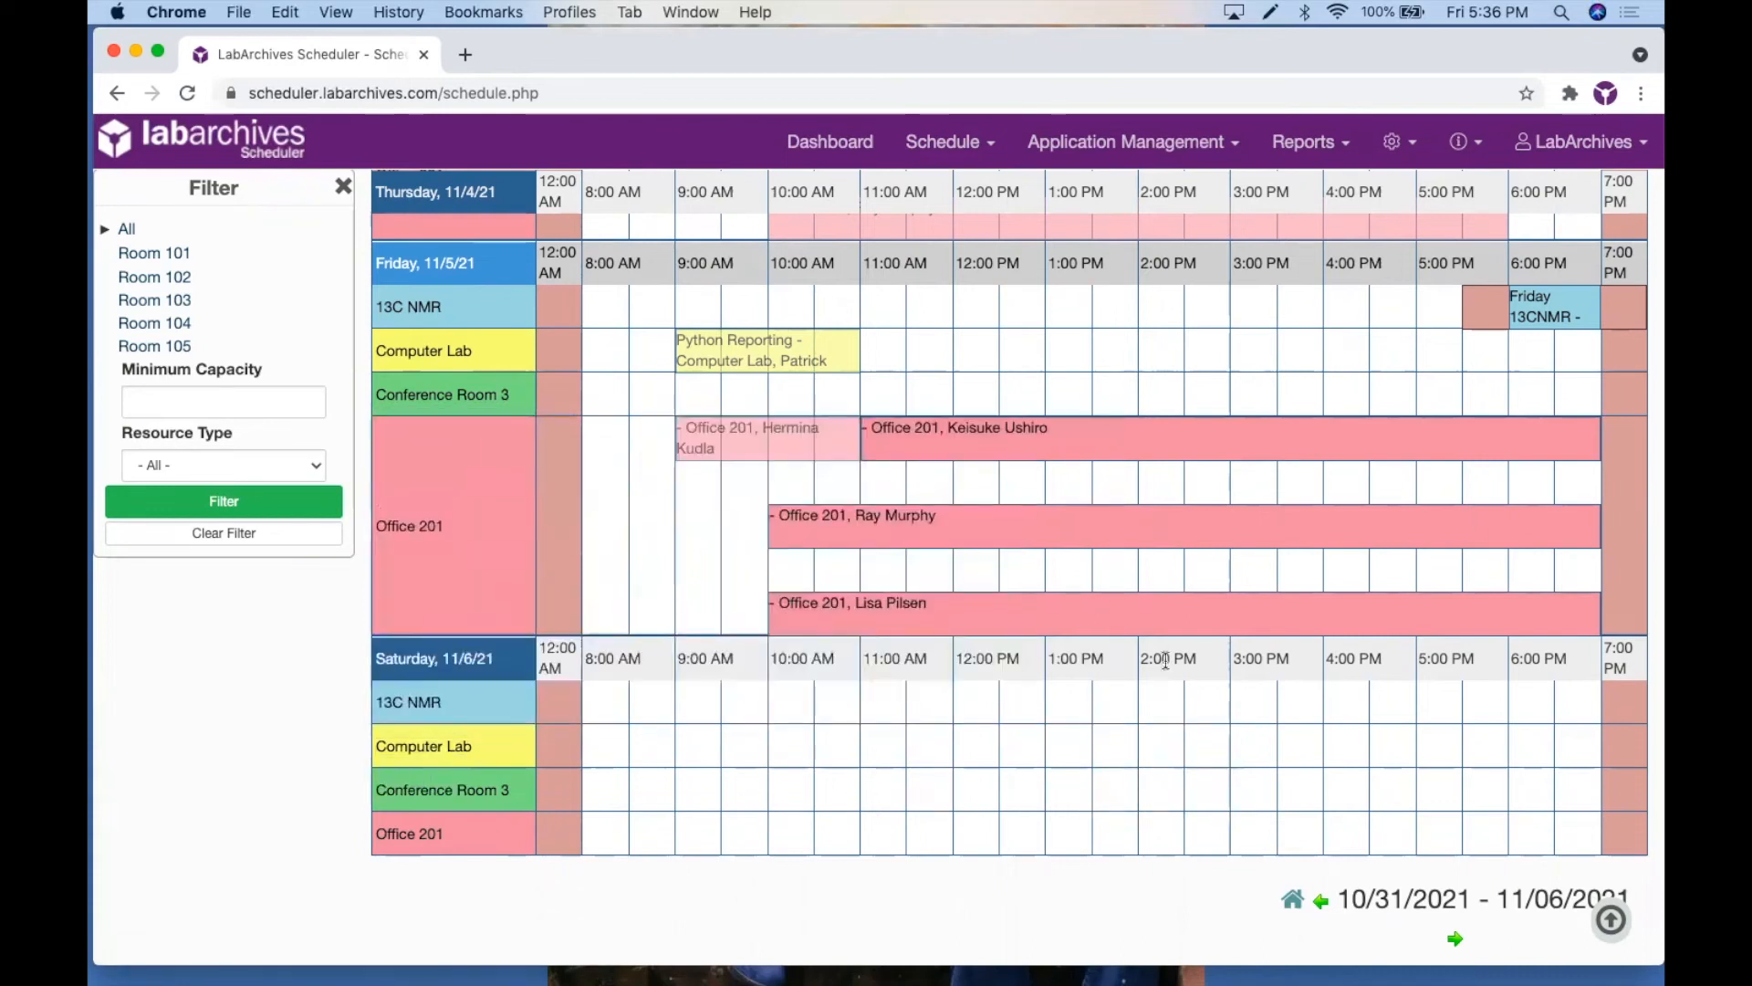
# Step: Start a Computer Lab reservation for Saturday, 11/6/21, at 2:00 PM from the schedule grid, and cancel it
pyautogui.click(1160, 745)
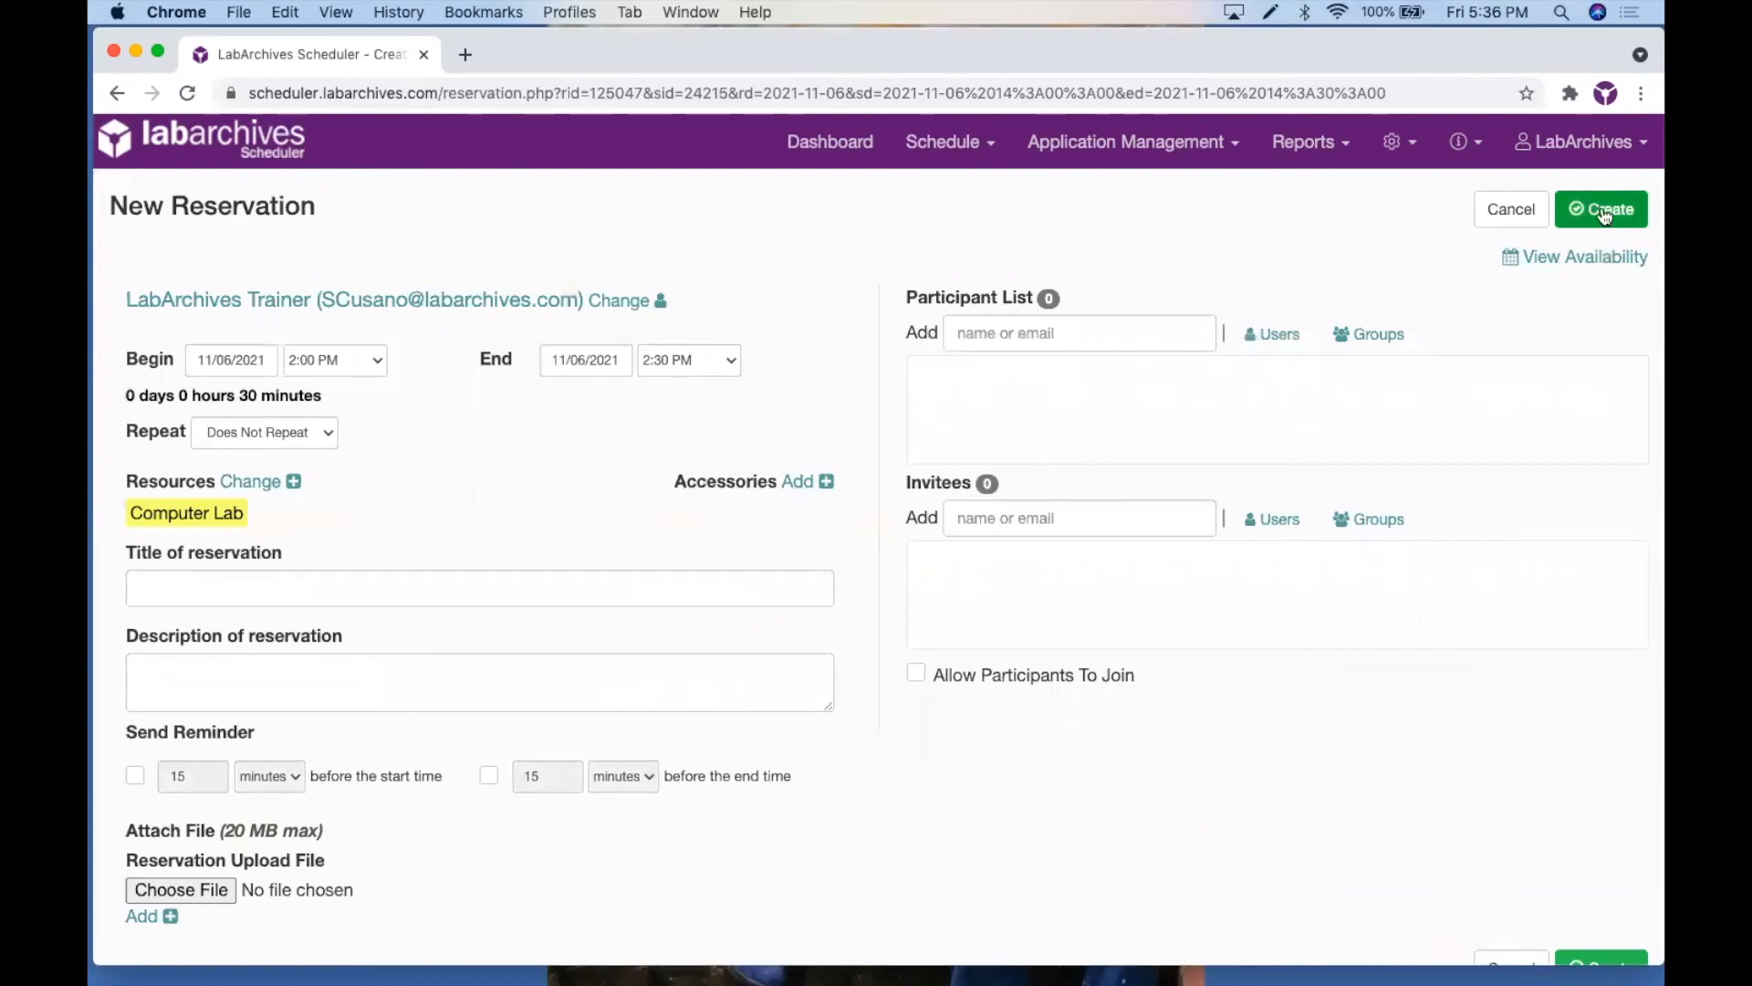
pyautogui.click(1515, 225)
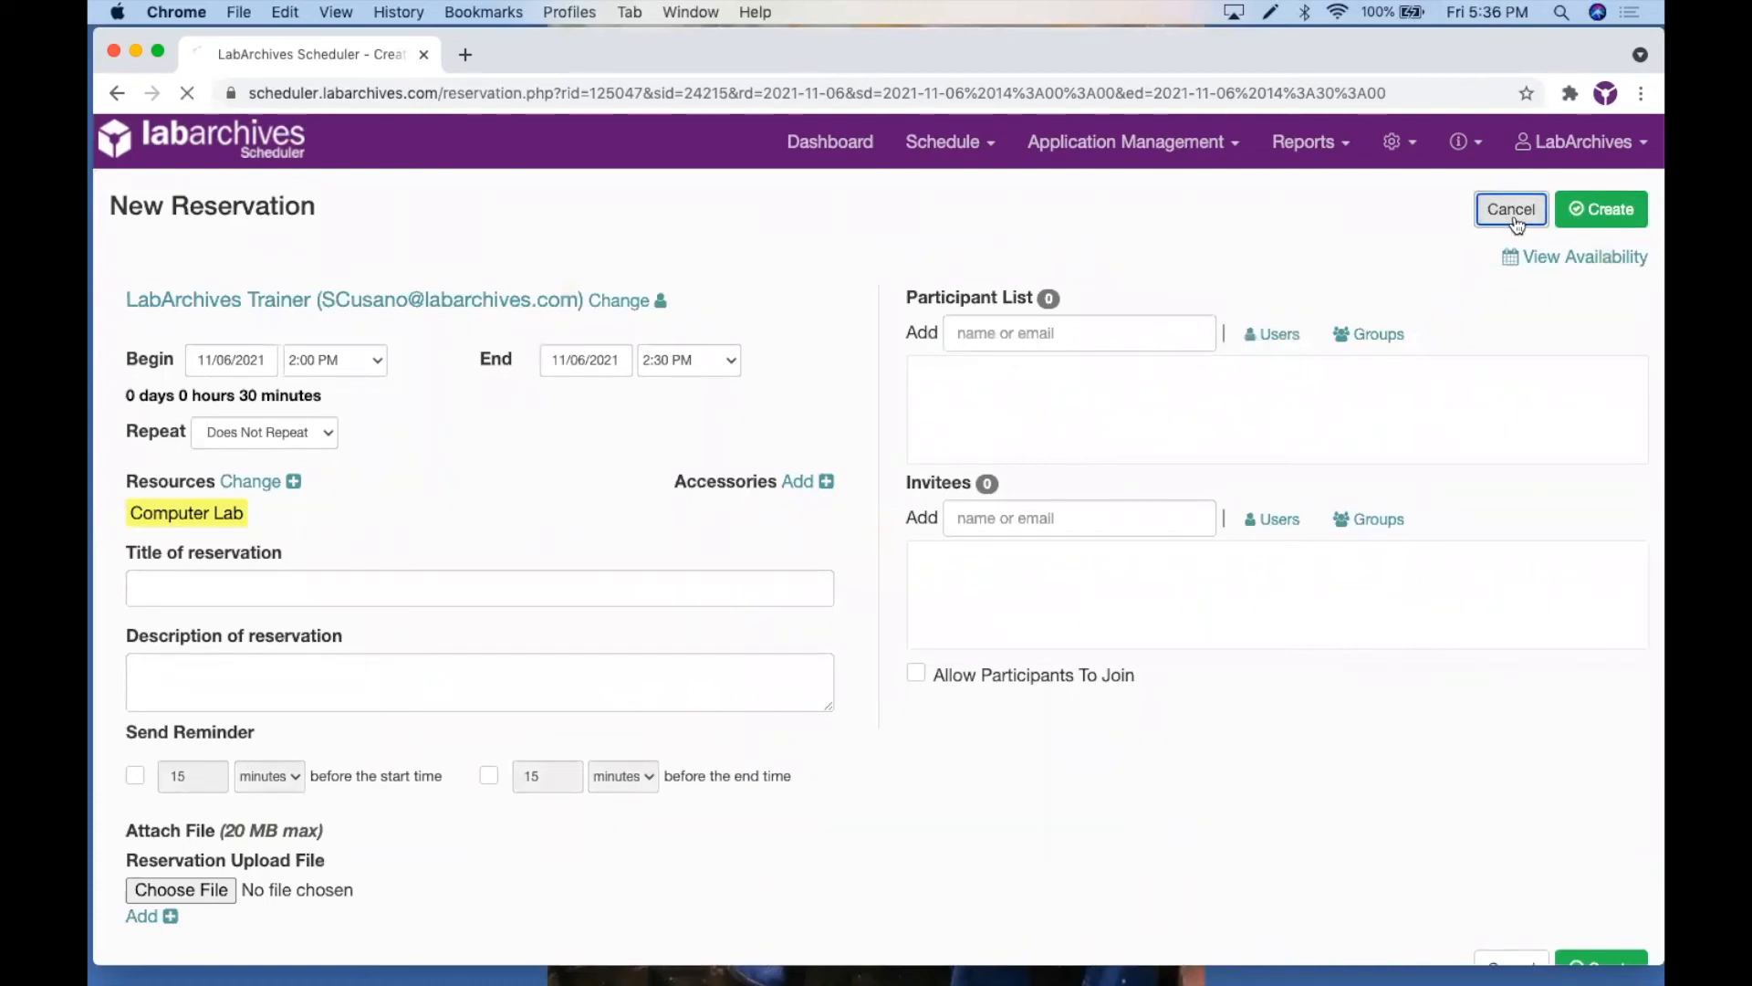
pyautogui.scroll(-10, 1323, 182)
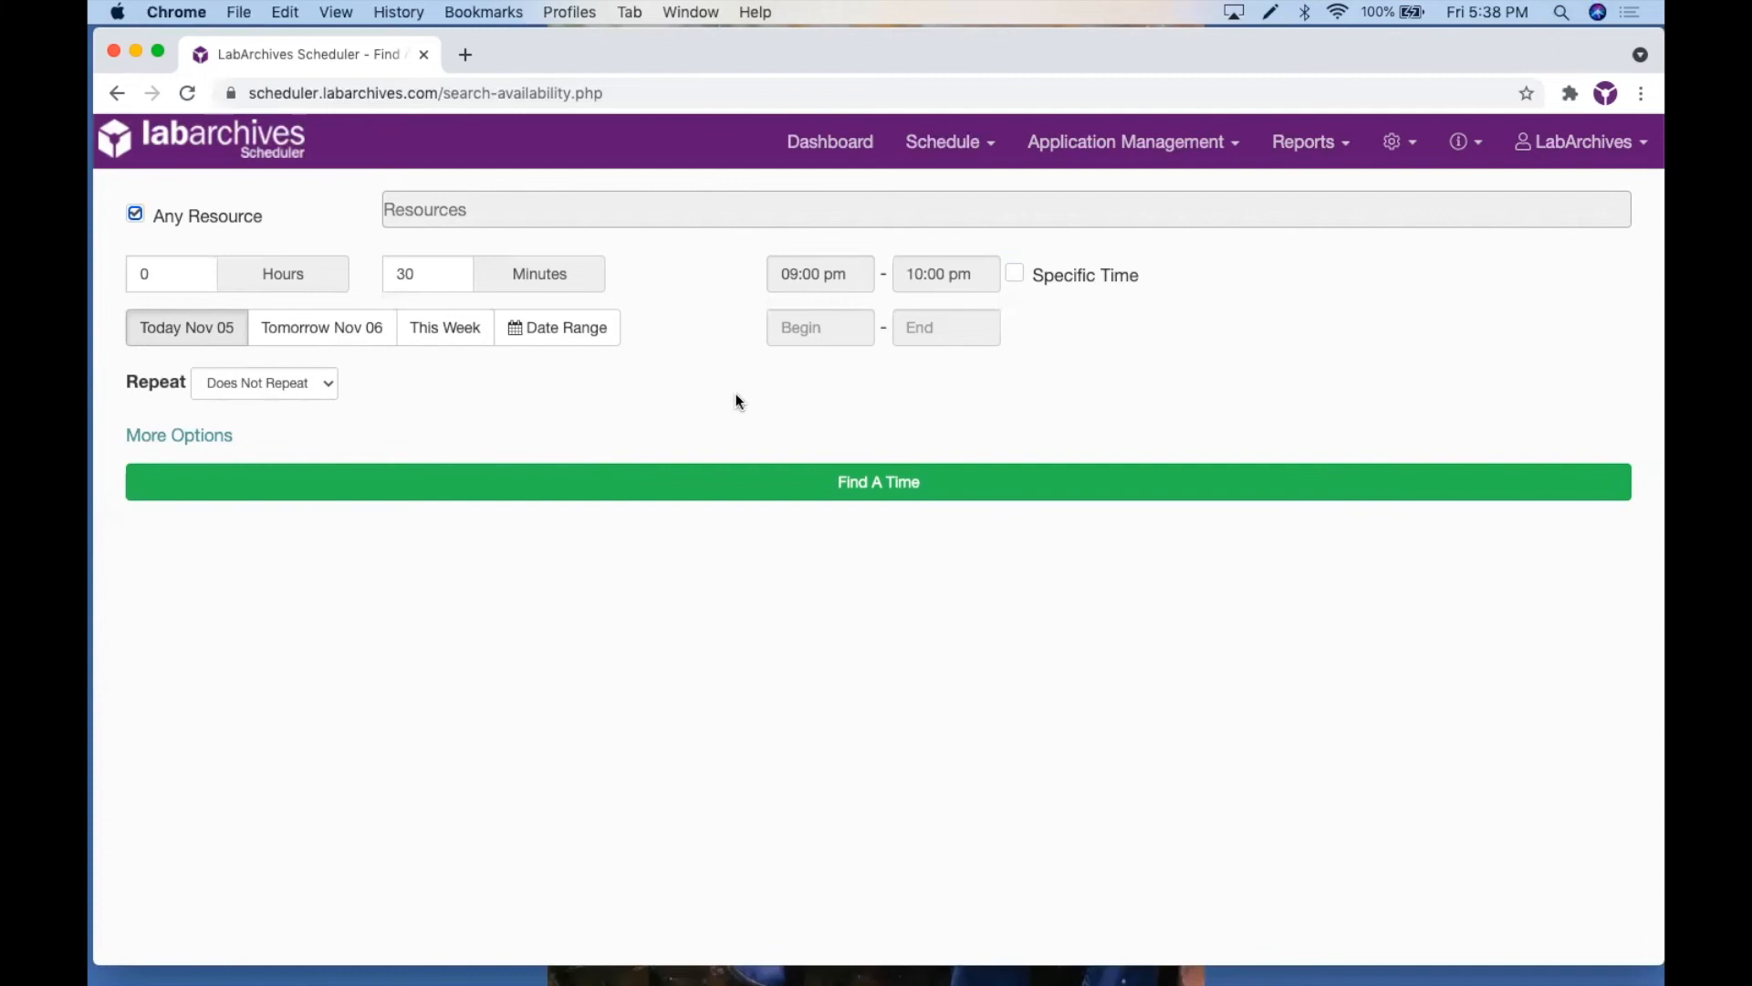
# Step: Turn off the Any Resource option and limit the availability search to Office 201
pyautogui.click(132, 218)
pyautogui.click(387, 207)
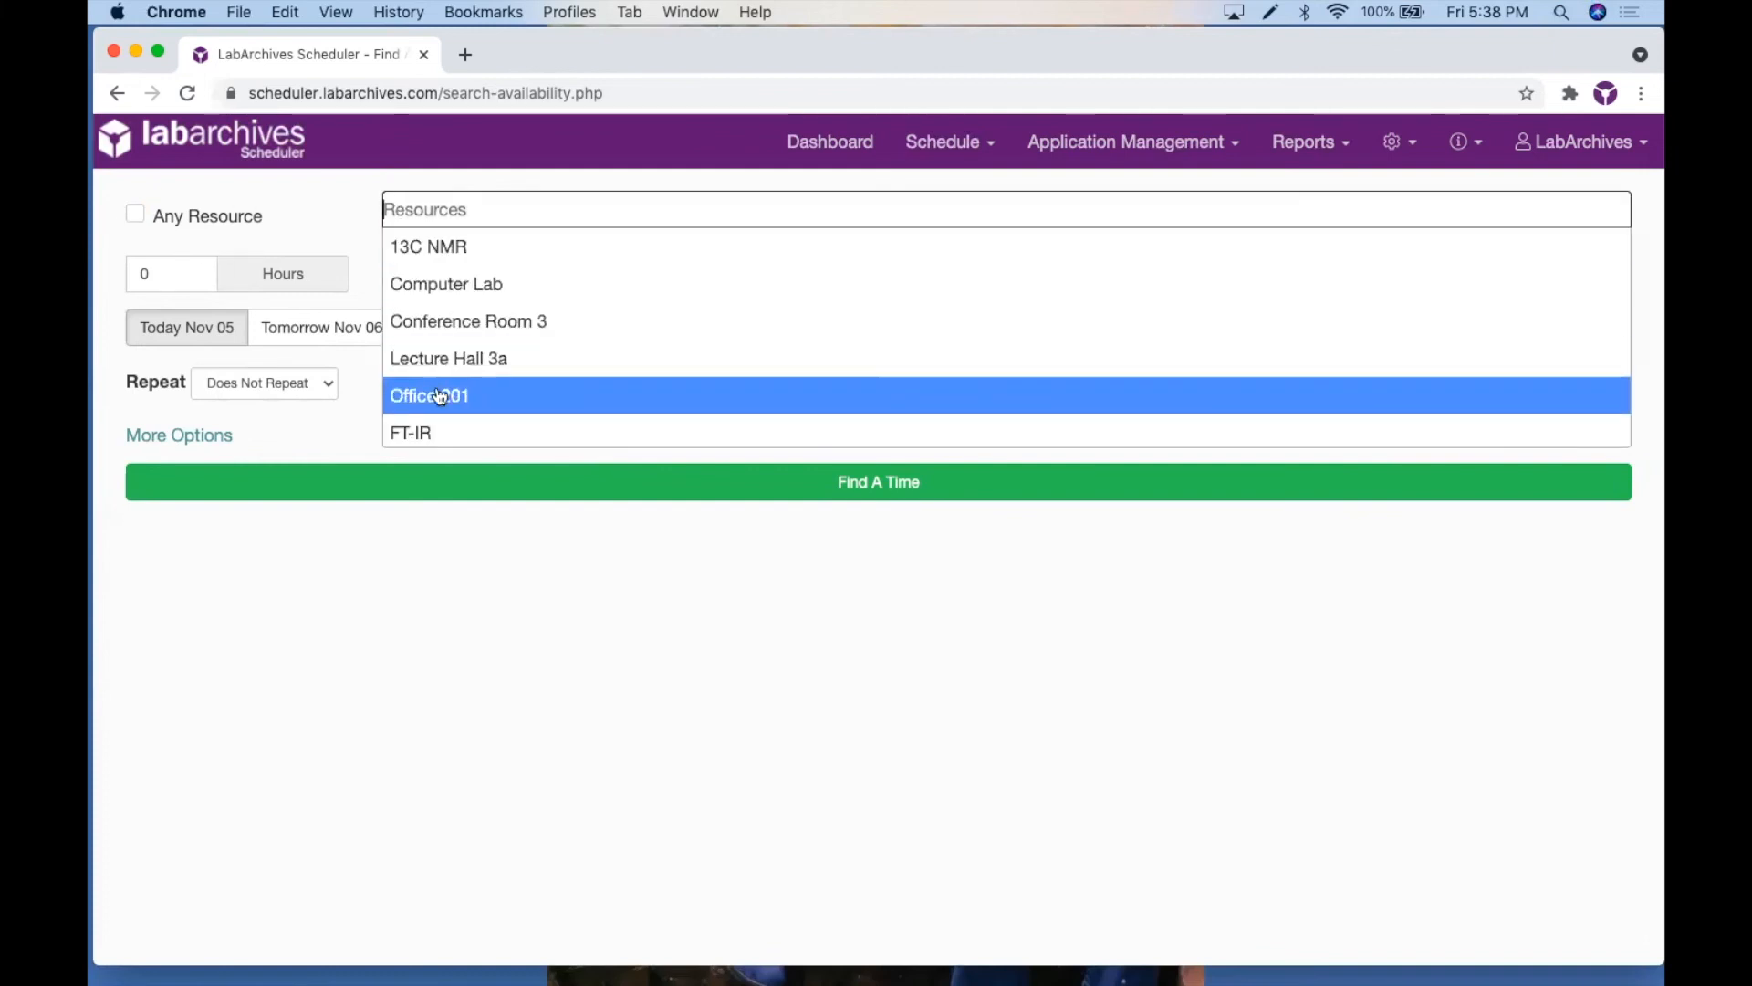
pyautogui.click(438, 395)
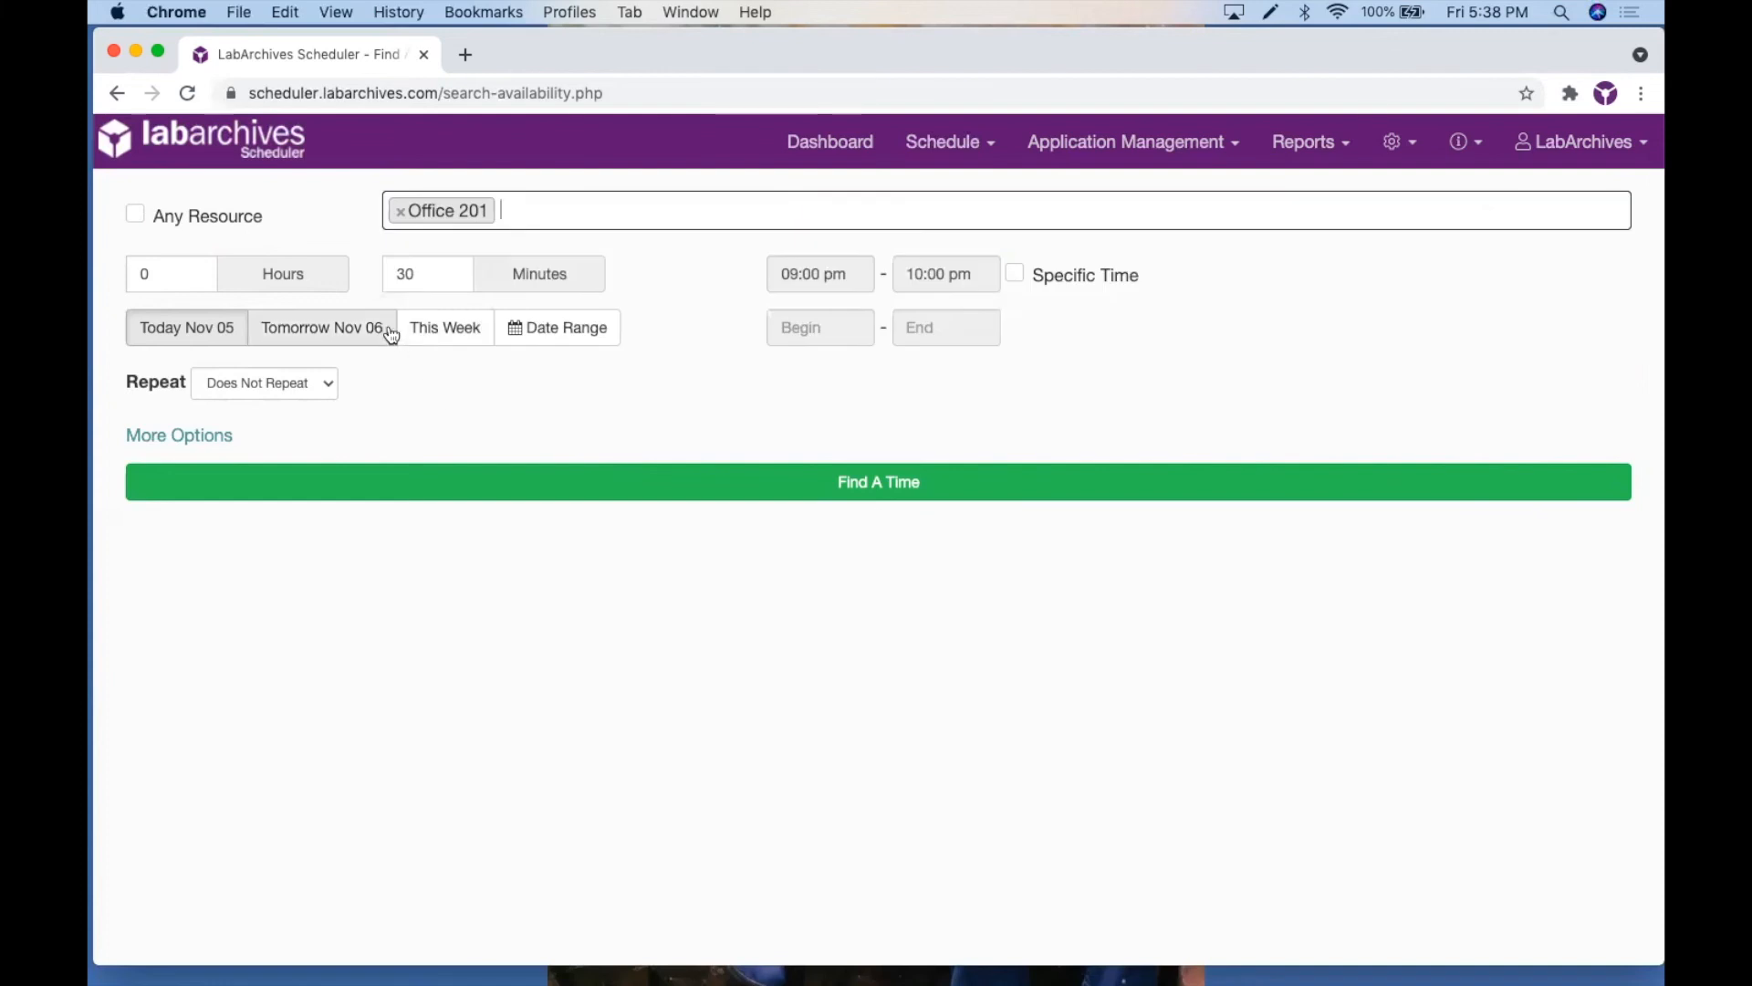
# Step: Set the duration's hours to 1 and the date to Tomorrow Nov 06, and find available Office 201 times
pyautogui.click(195, 270)
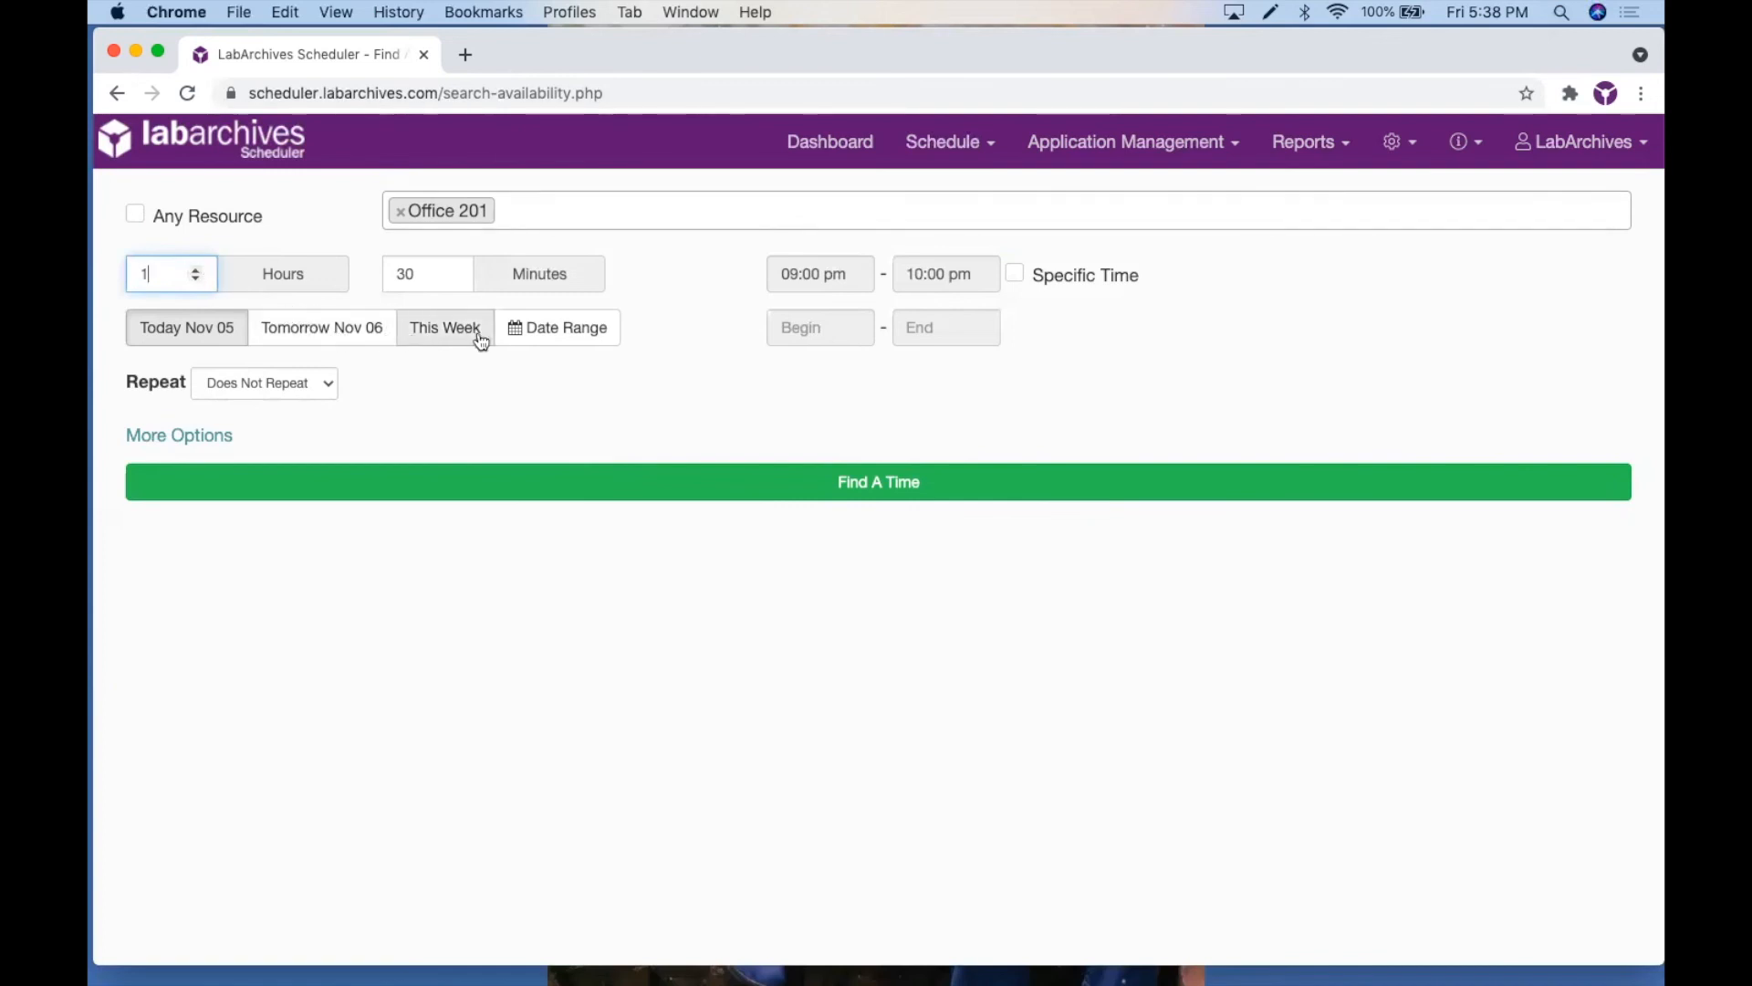
pyautogui.click(348, 338)
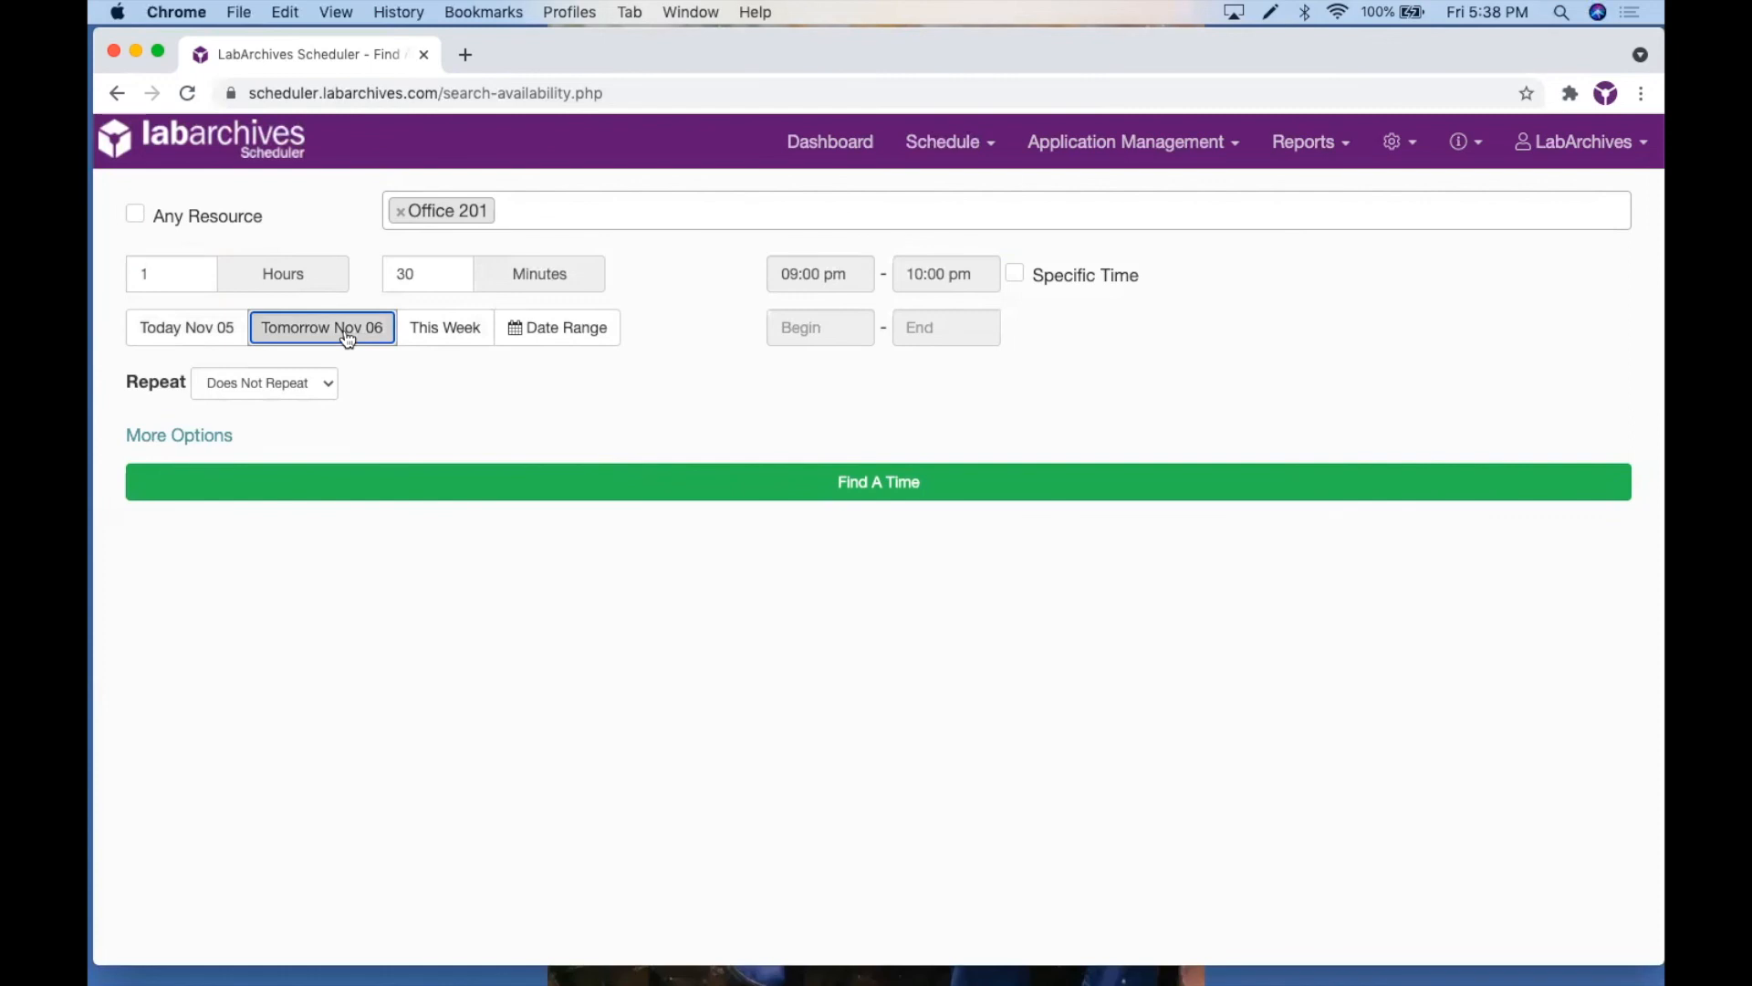
pyautogui.click(457, 474)
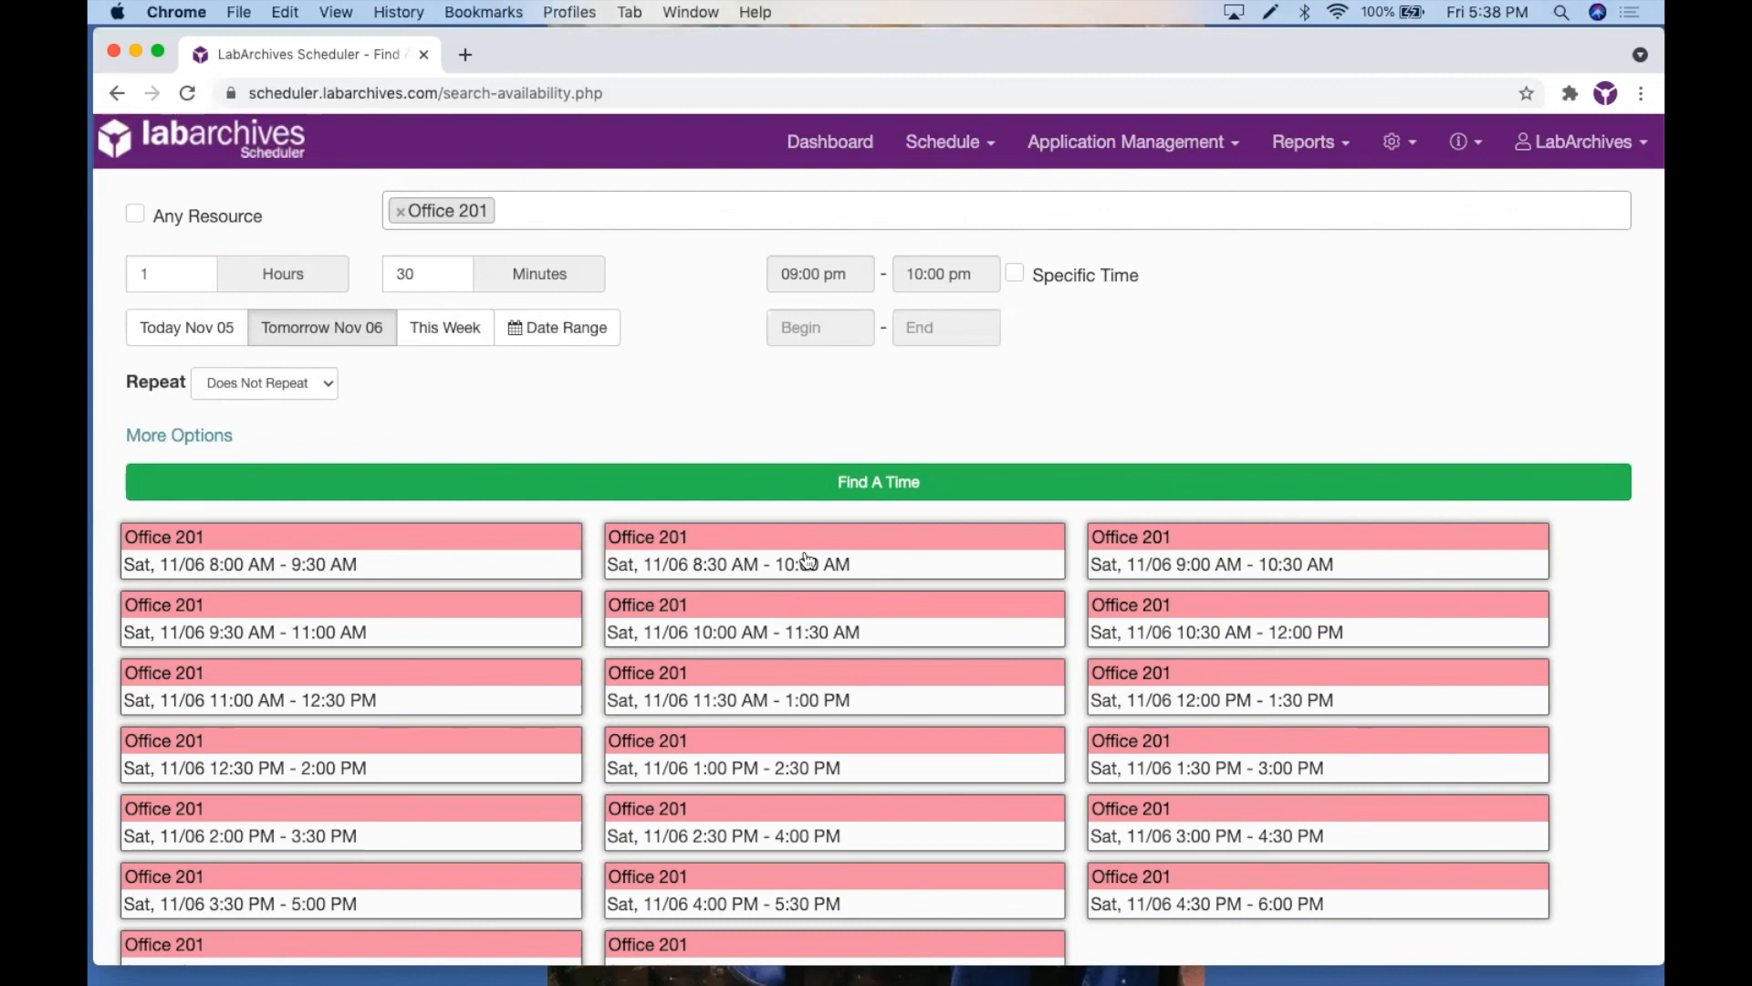
pyautogui.click(1461, 143)
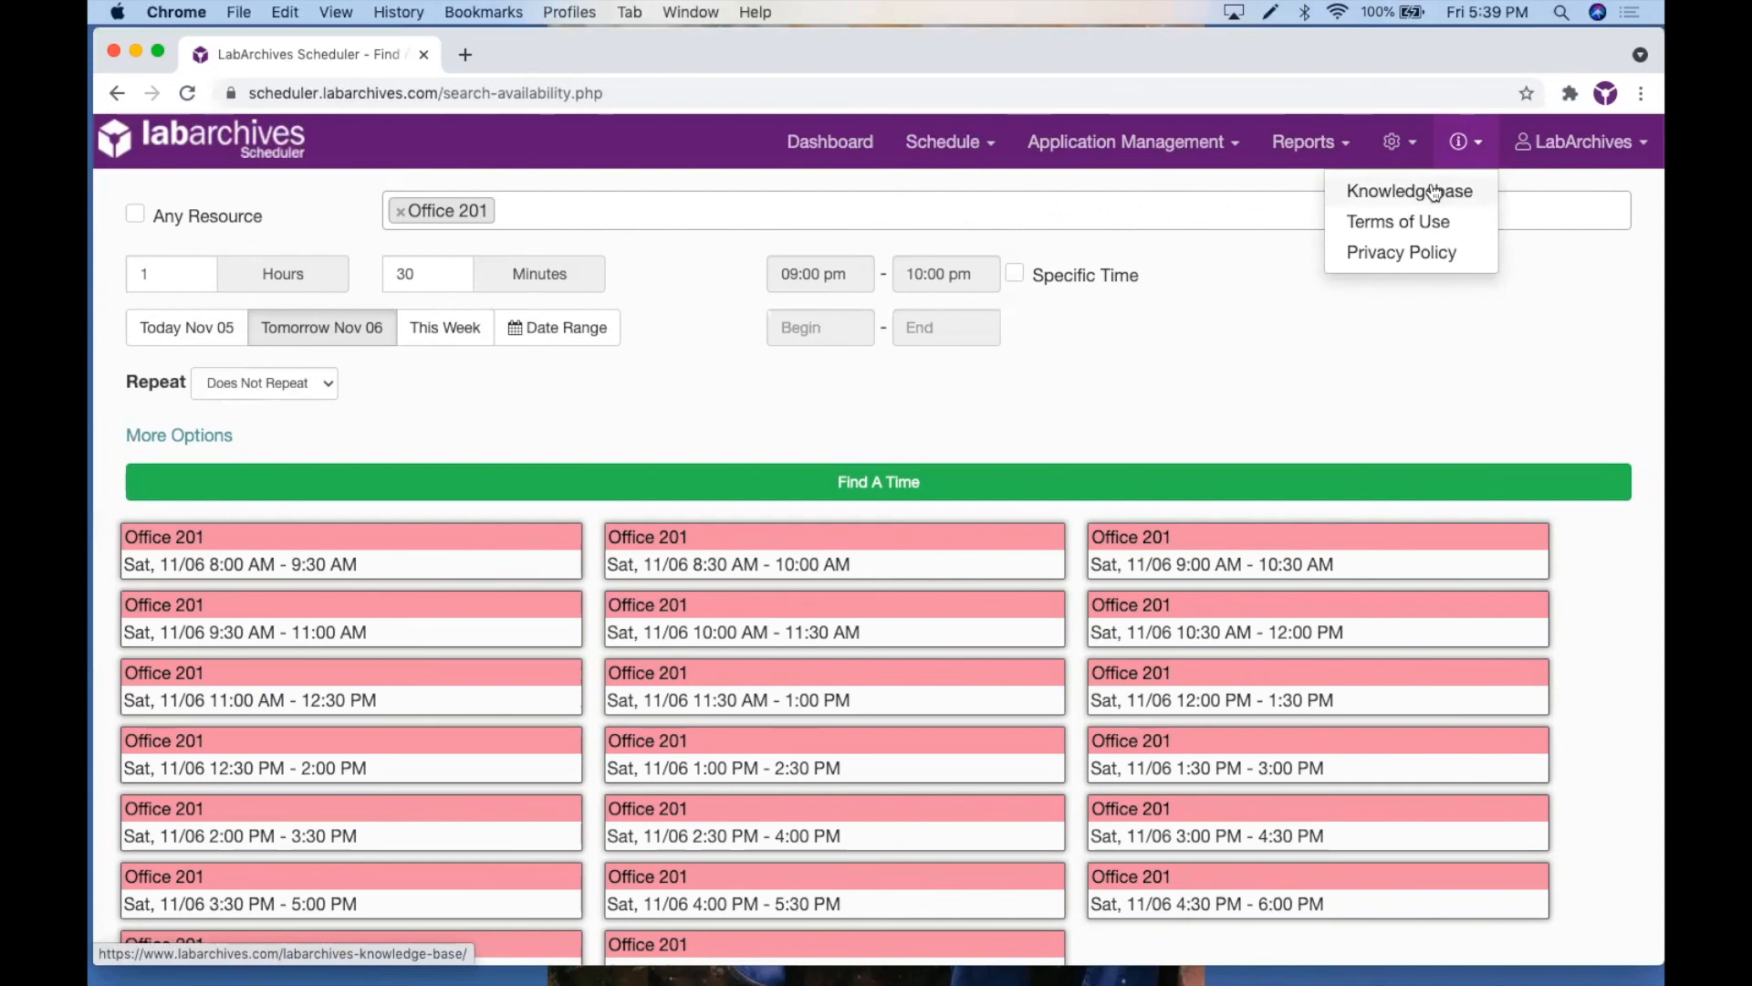
pyautogui.click(1553, 347)
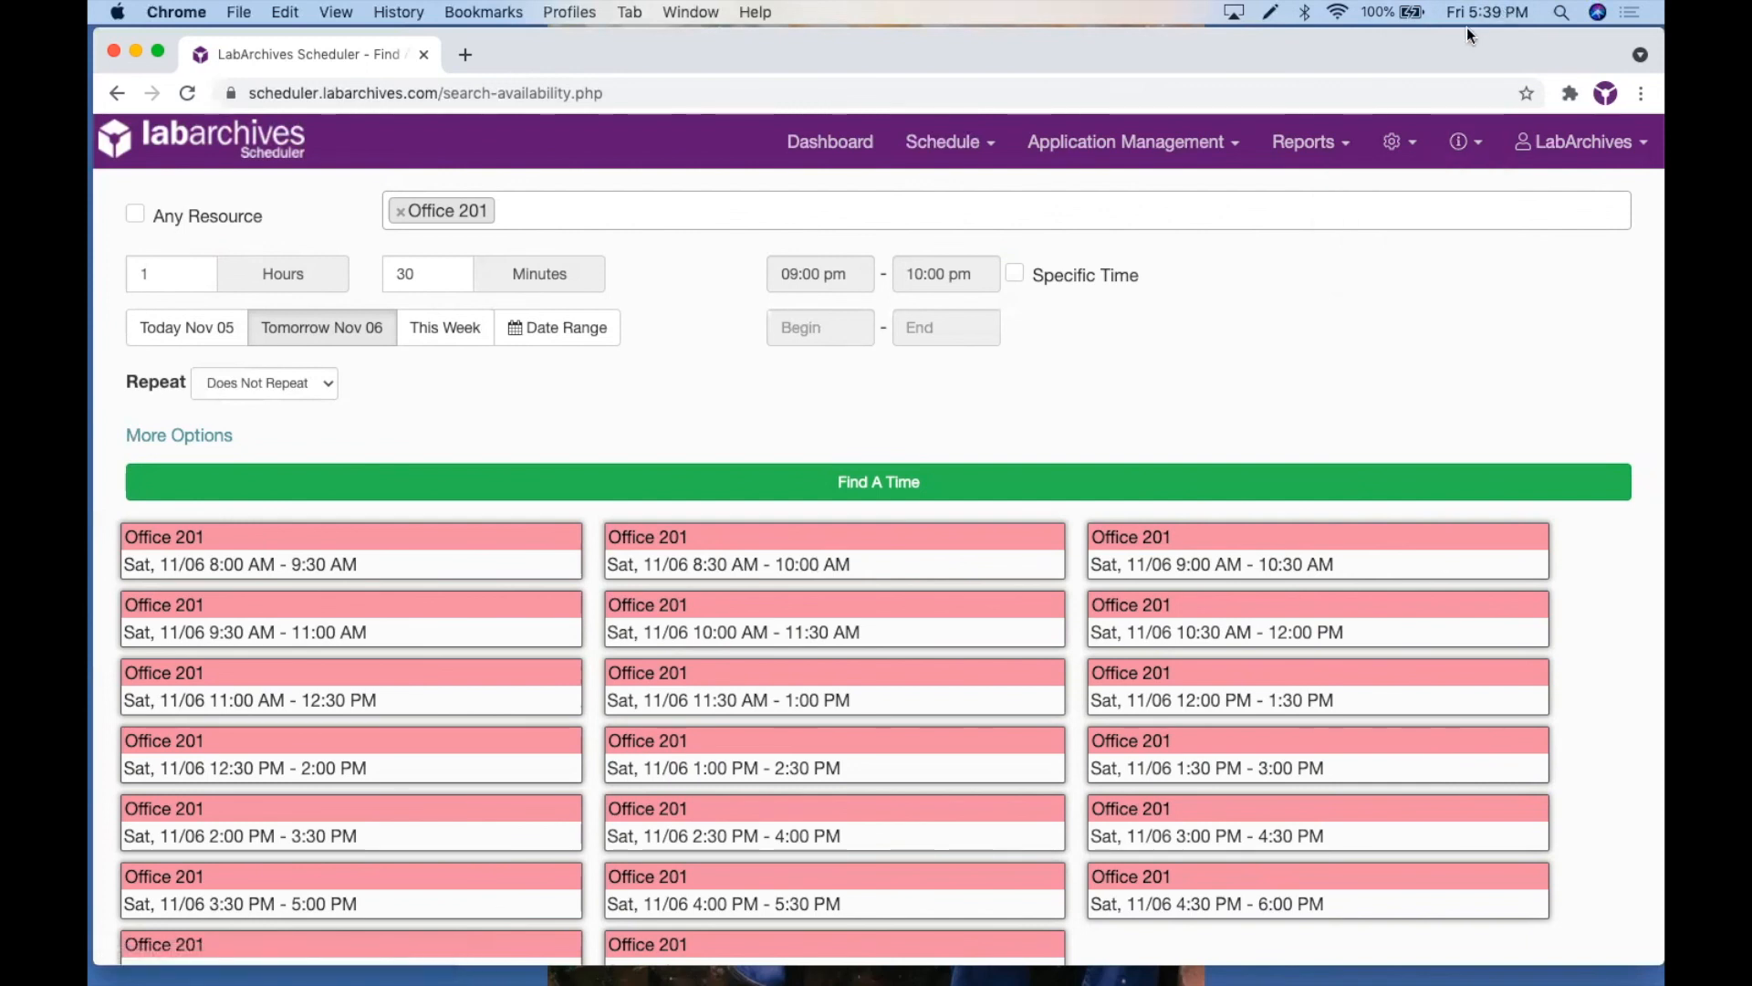